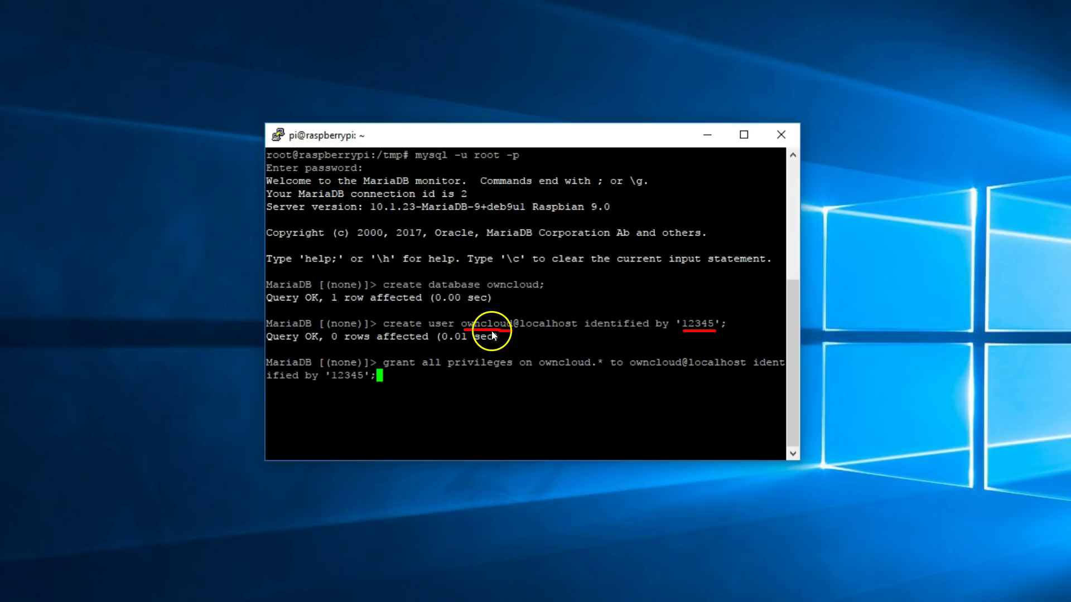
Step: Run the GRANT command giving the owncloud user all privileges on the owncloud database
drag(491, 333, 634, 357)
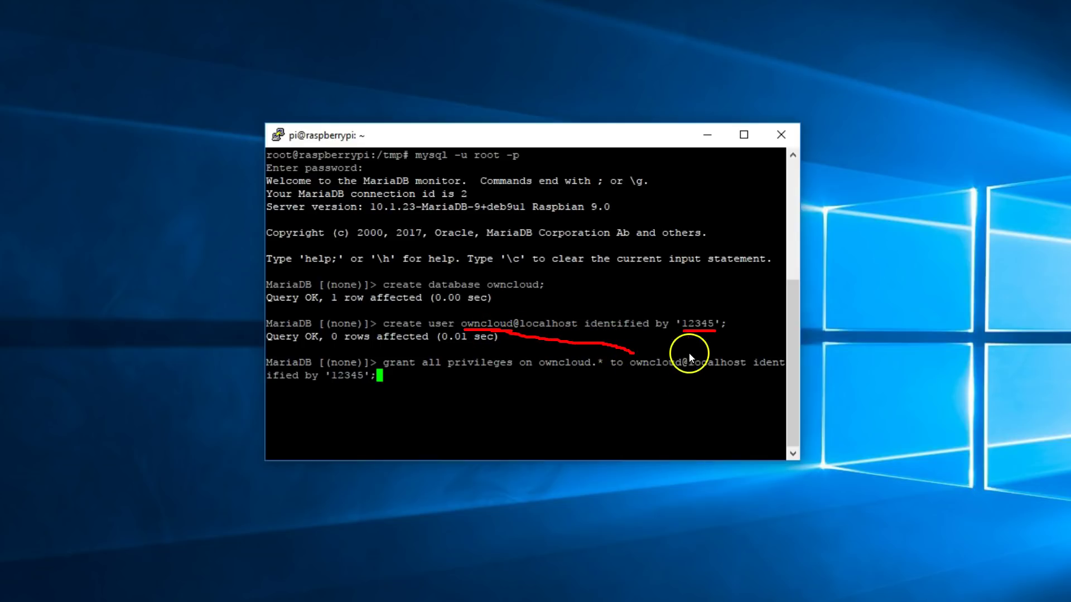
mouse_move(697, 332)
mouse_down()
mouse_move(643, 403)
mouse_move(410, 435)
mouse_up()
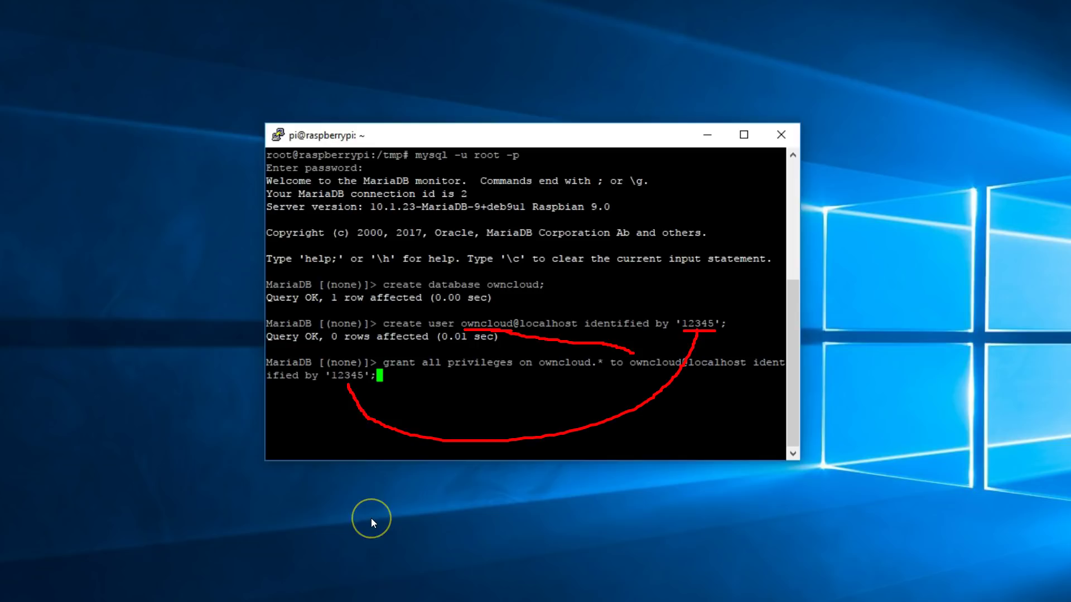
key(Escape)
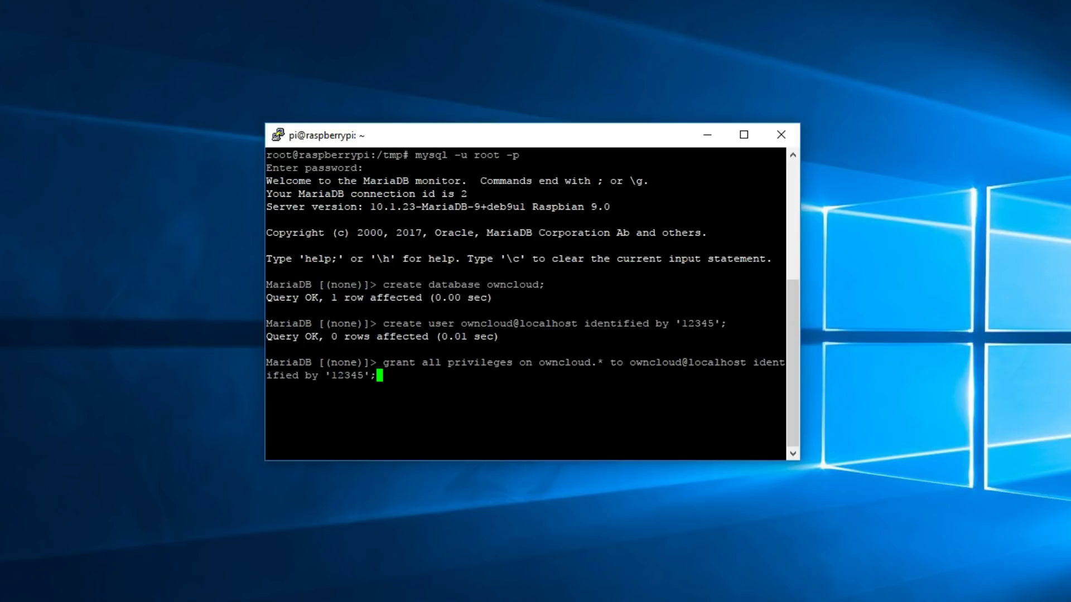
key(Return)
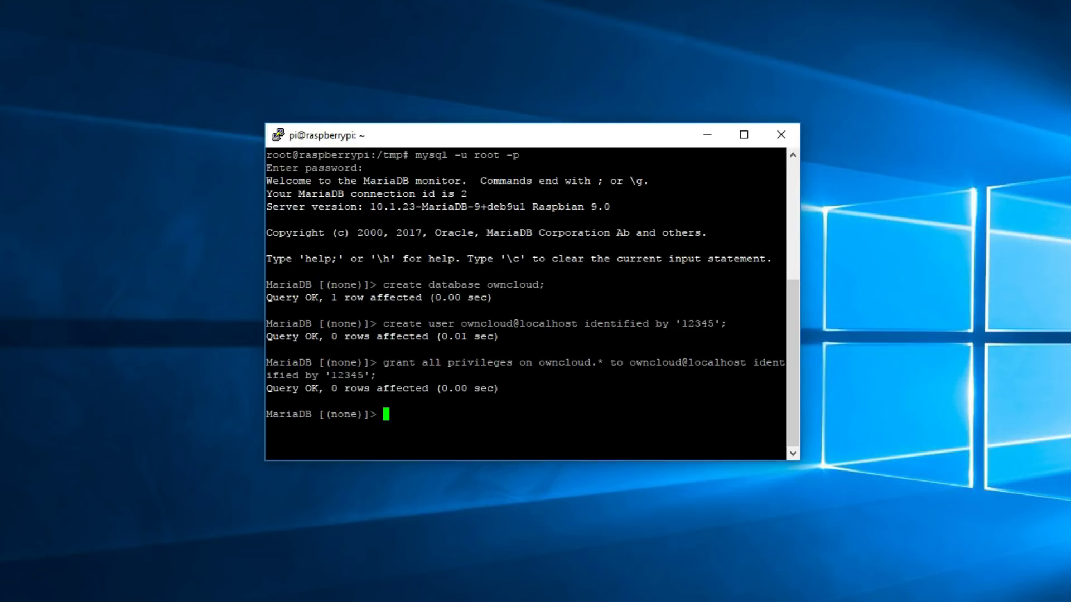
Step: Run flush privileges; and then exit; to leave the MariaDB monitor
right_click(382, 411)
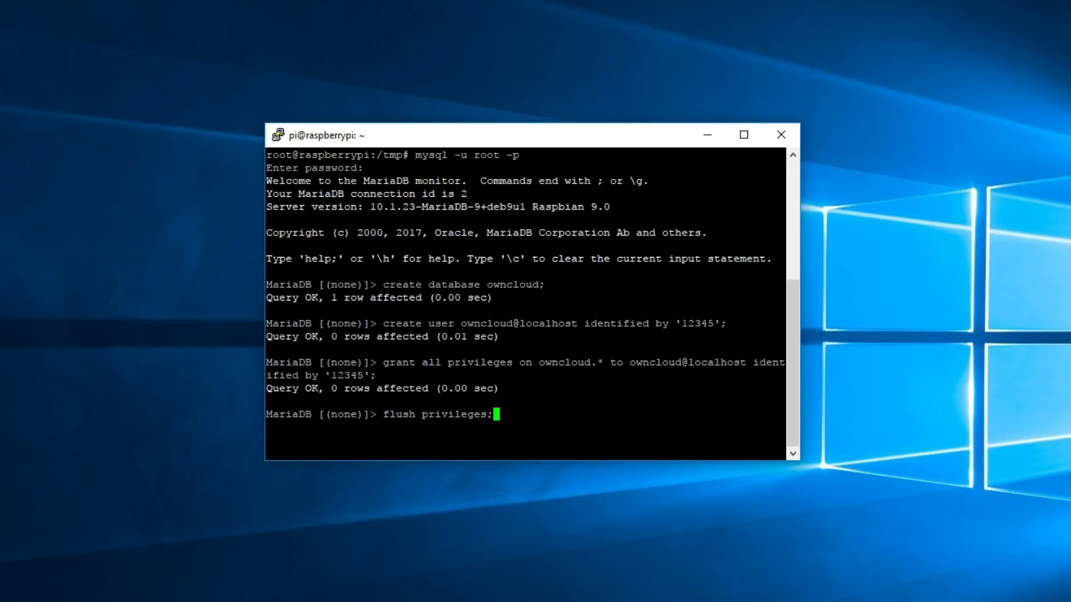
key(Return)
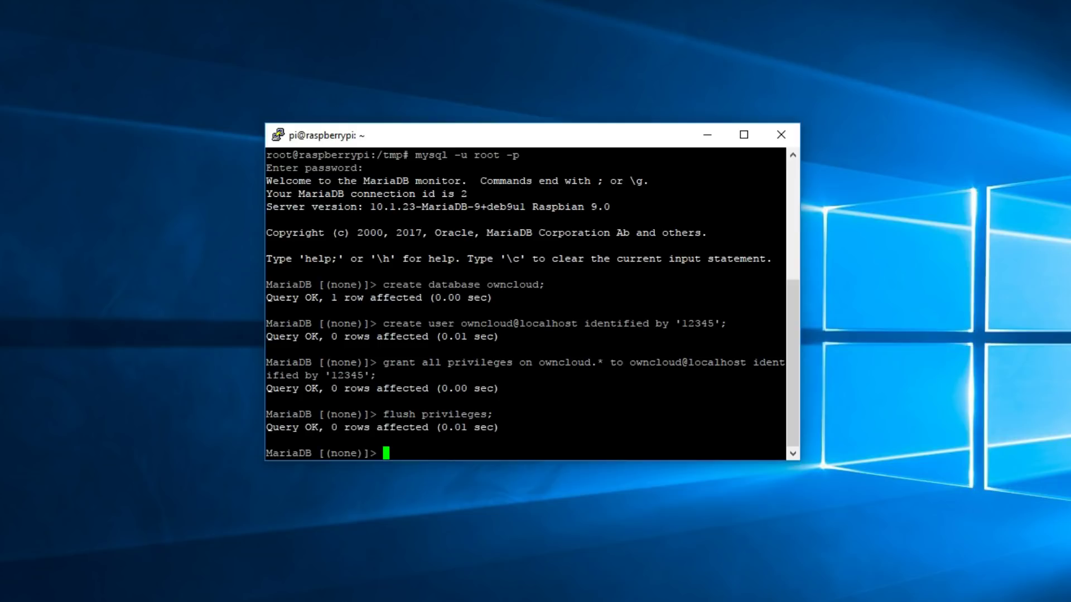
right_click(388, 454)
key(Return)
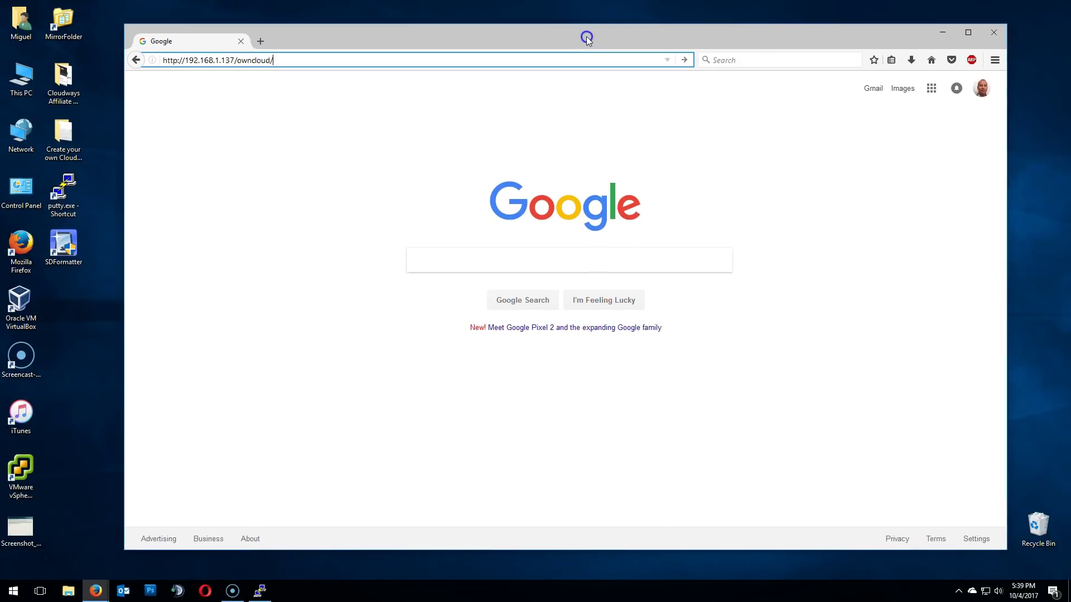
click(577, 33)
drag(577, 33, 572, 29)
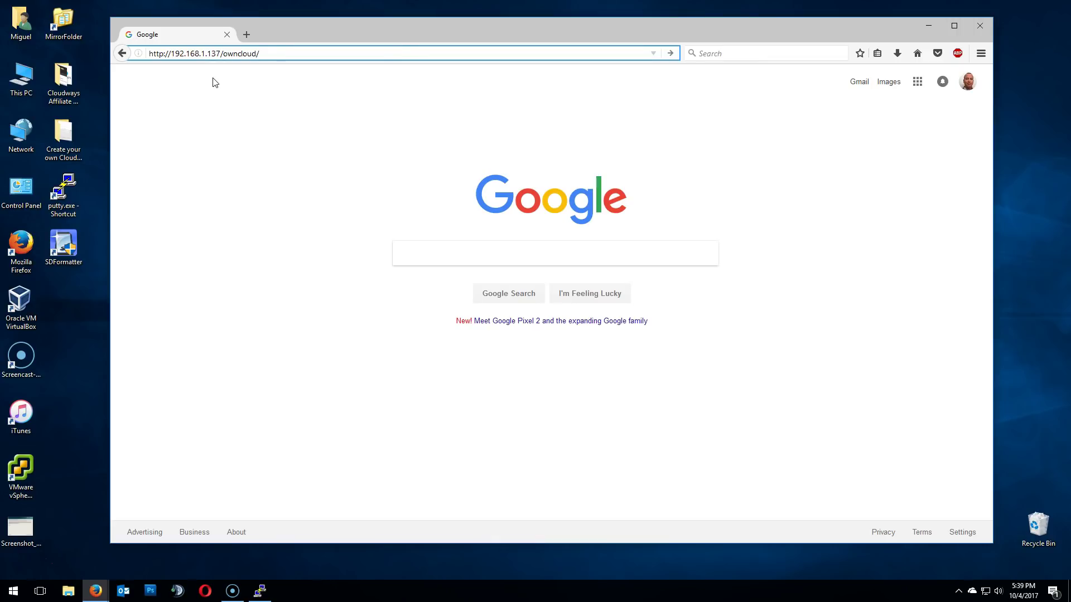
key(Return)
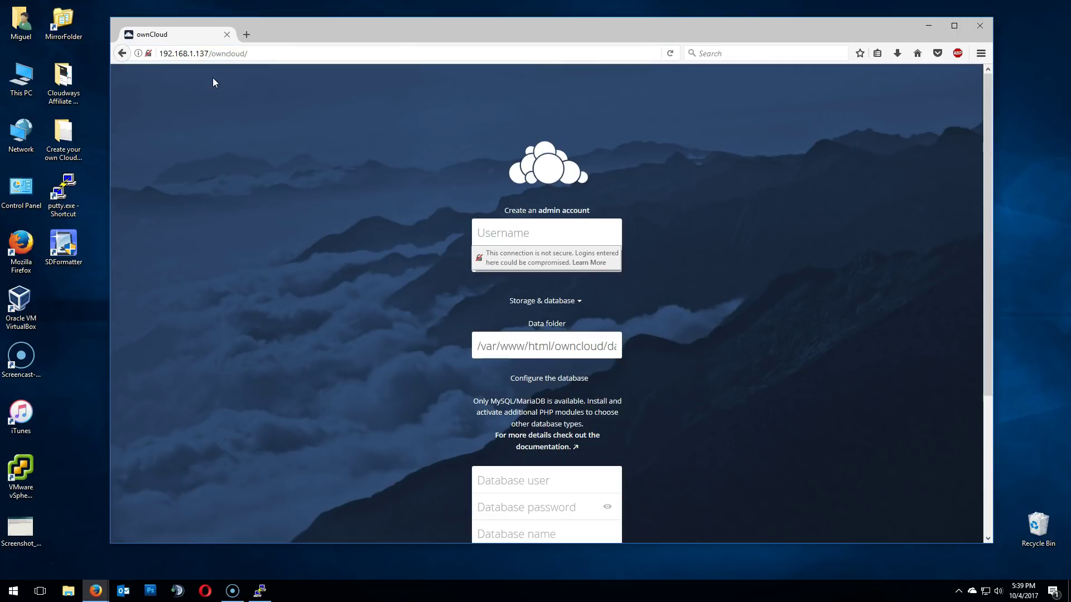
double_click(330, 32)
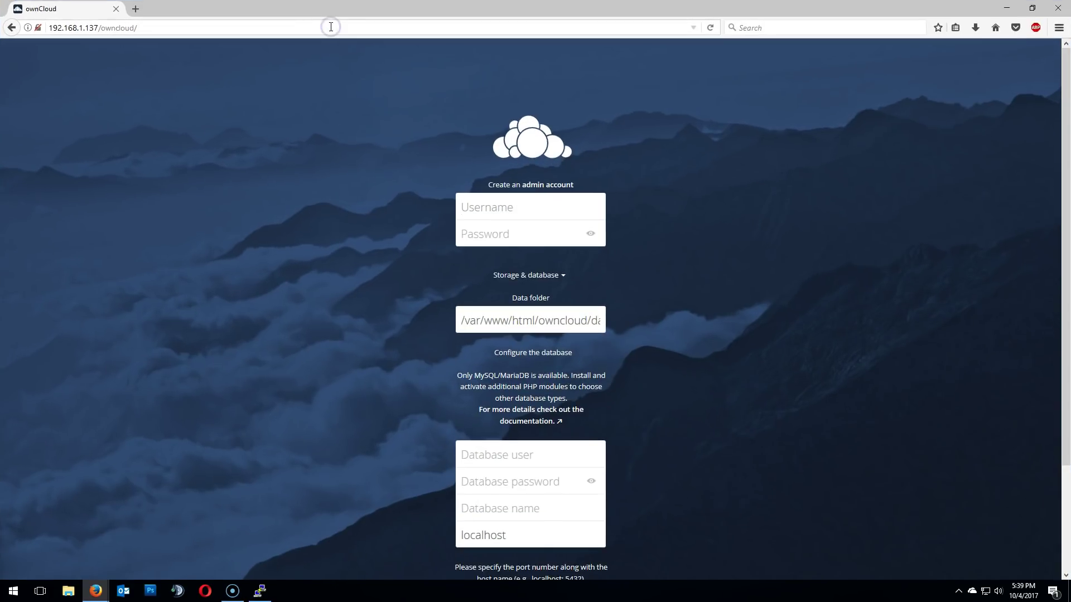
Step: Enter an admin username and password, database user owncloud, its password, and database name owncloud
text(avoiderrors)
key(Tab)
text(password)
key(Tab)
key(Tab)
key(Tab)
text(owncloud)
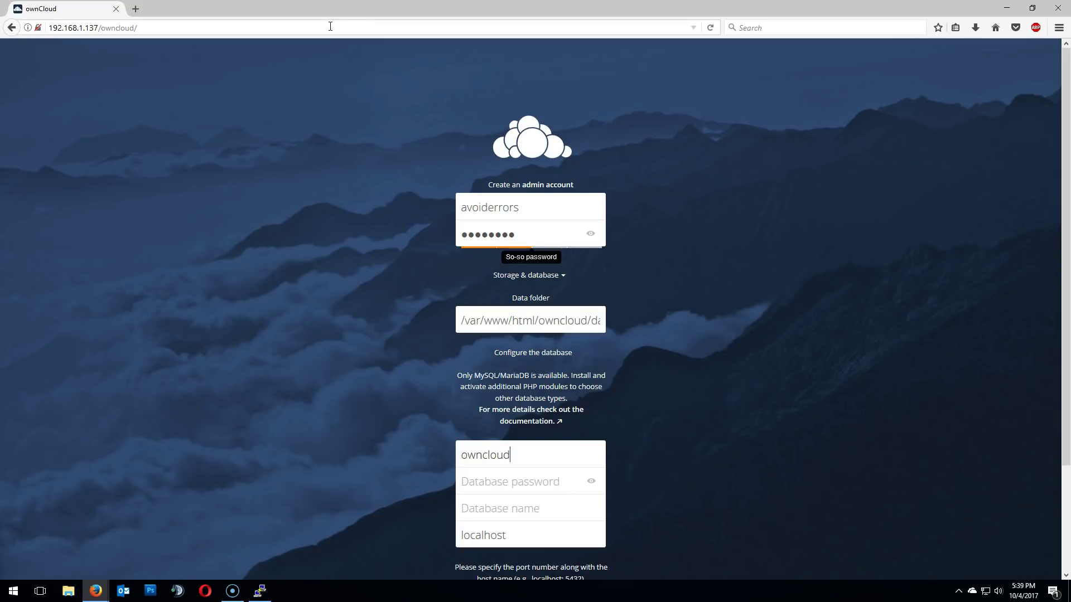
key(Tab)
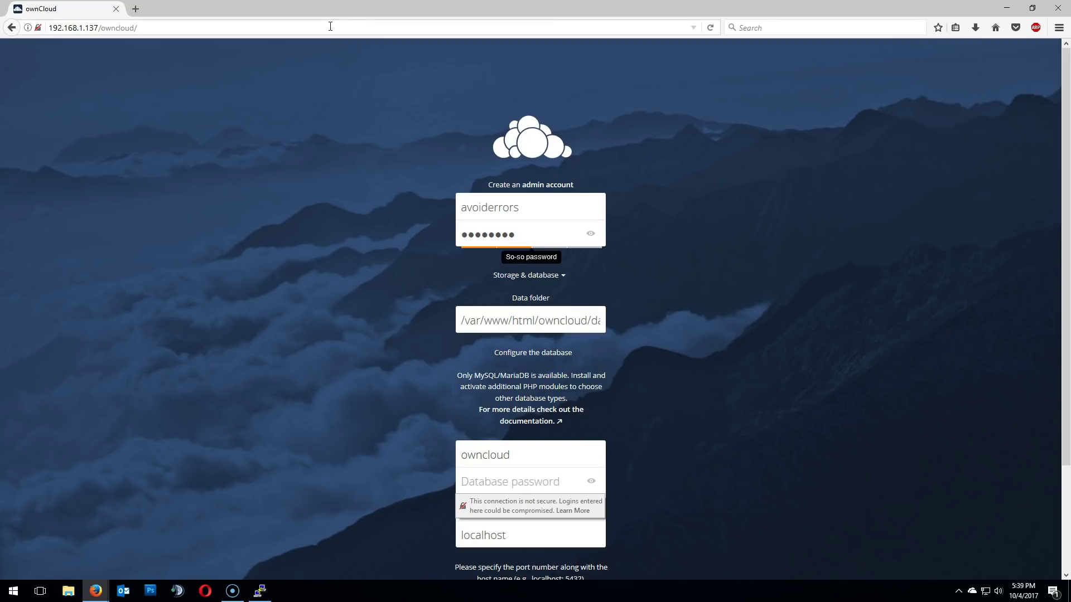
text(passw)
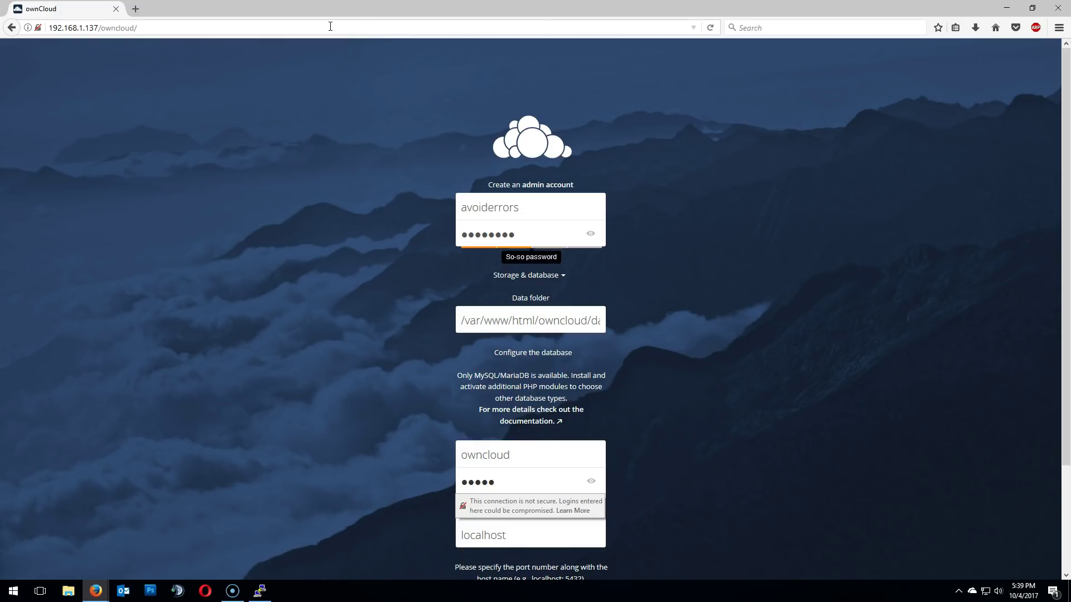
key(Tab)
text(owncloud)
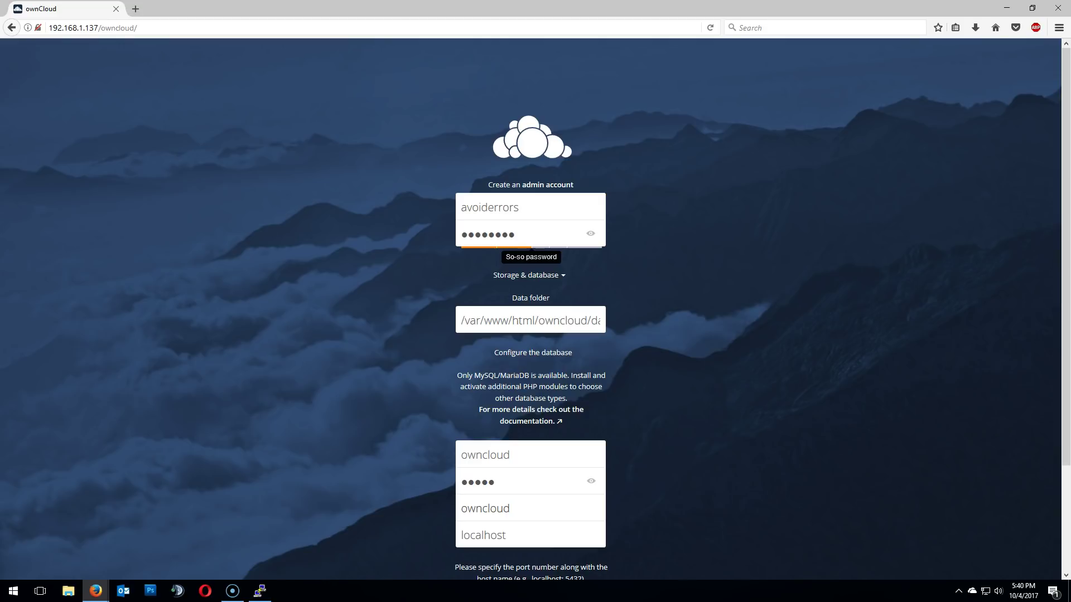
Step: Finish the ownCloud setup and let Firefox save the login
scroll(1057, 179, down, 3)
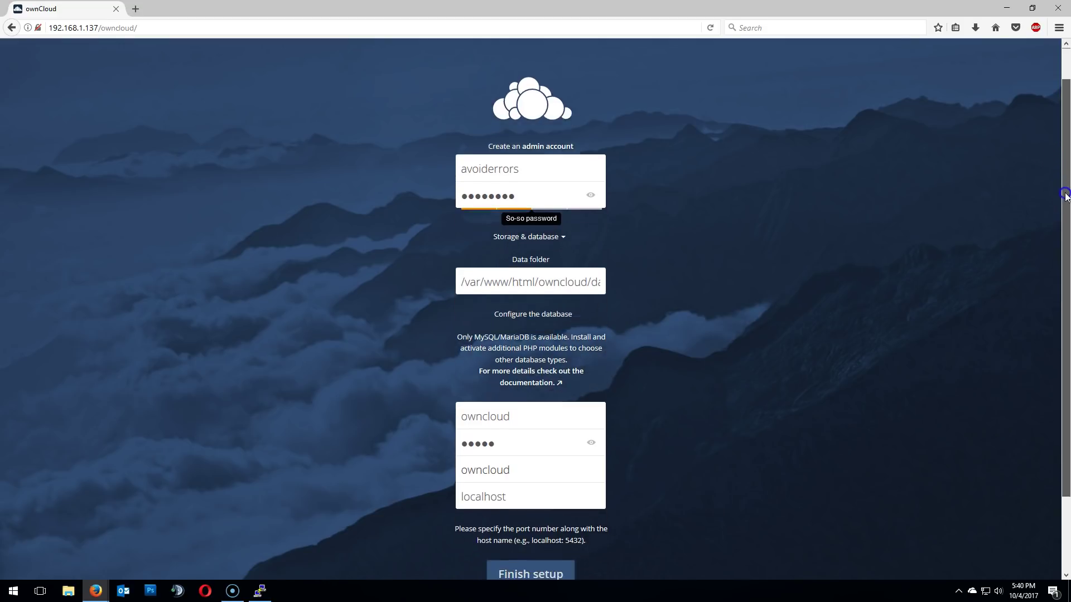
scroll(1057, 178, down, 1)
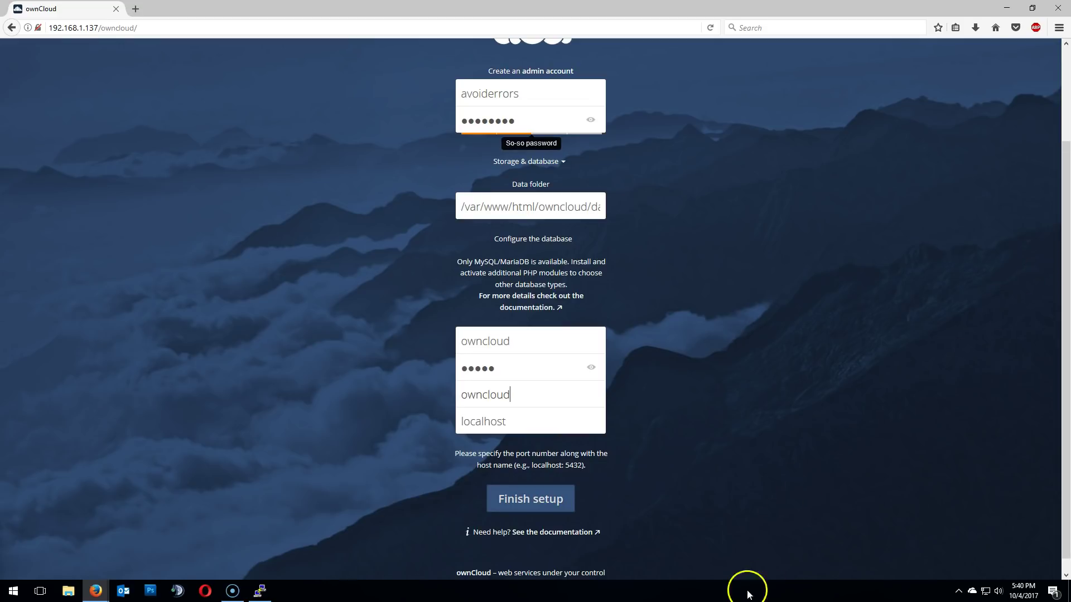
click(566, 507)
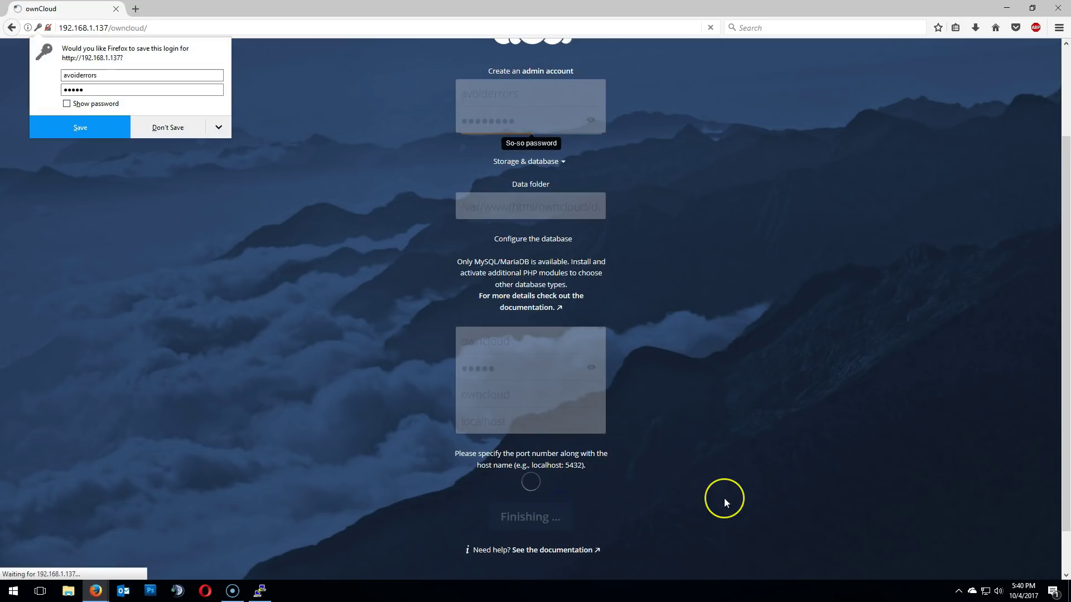
click(54, 127)
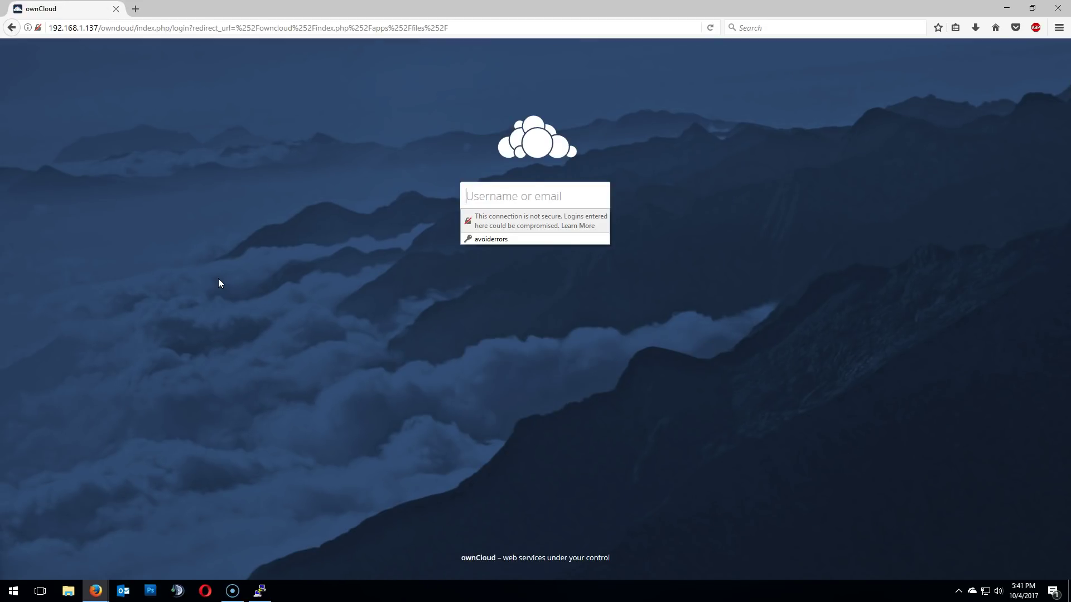
Step: Log in to ownCloud as the saved admin user with its password
key(Down)
key(Return)
key(Tab)
text(••••••••)
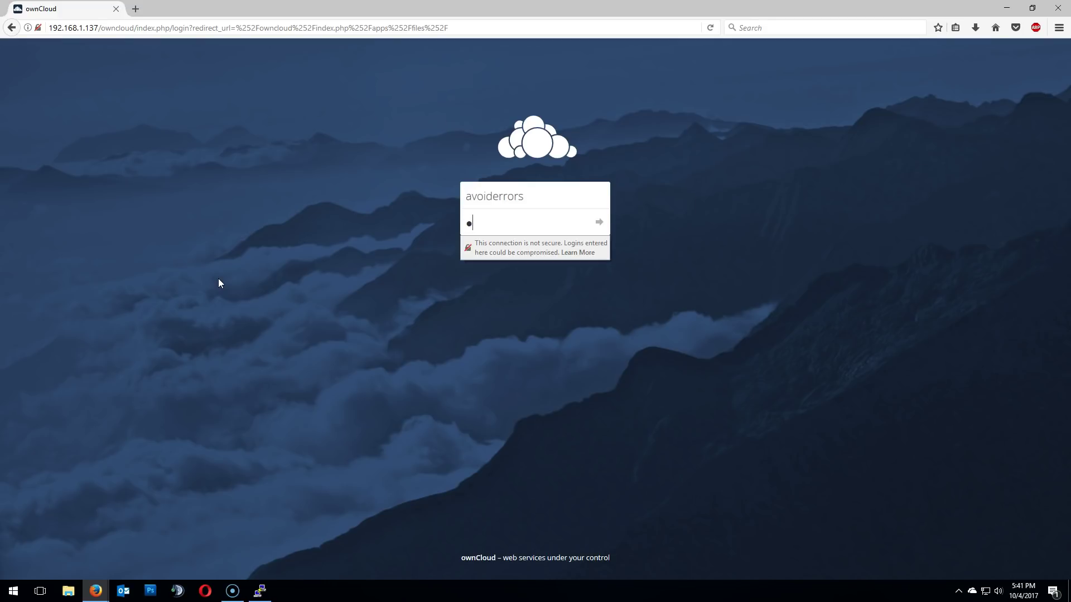
key(Return)
click(229, 293)
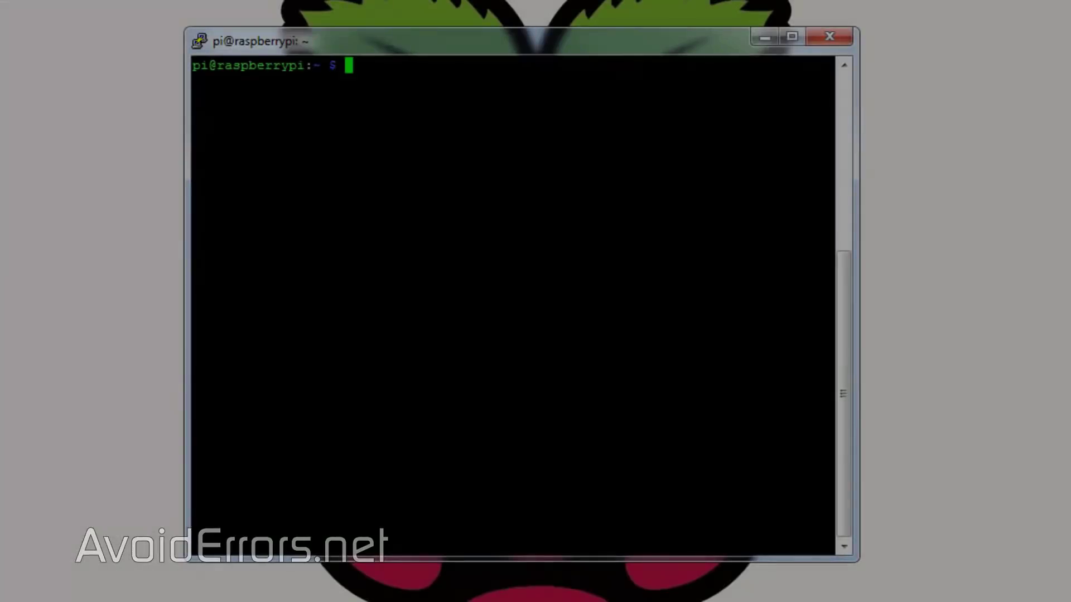
Step: Install ntfs-3g and create the /media/ownclouddrive mount folder
text(sudo apt-ge)
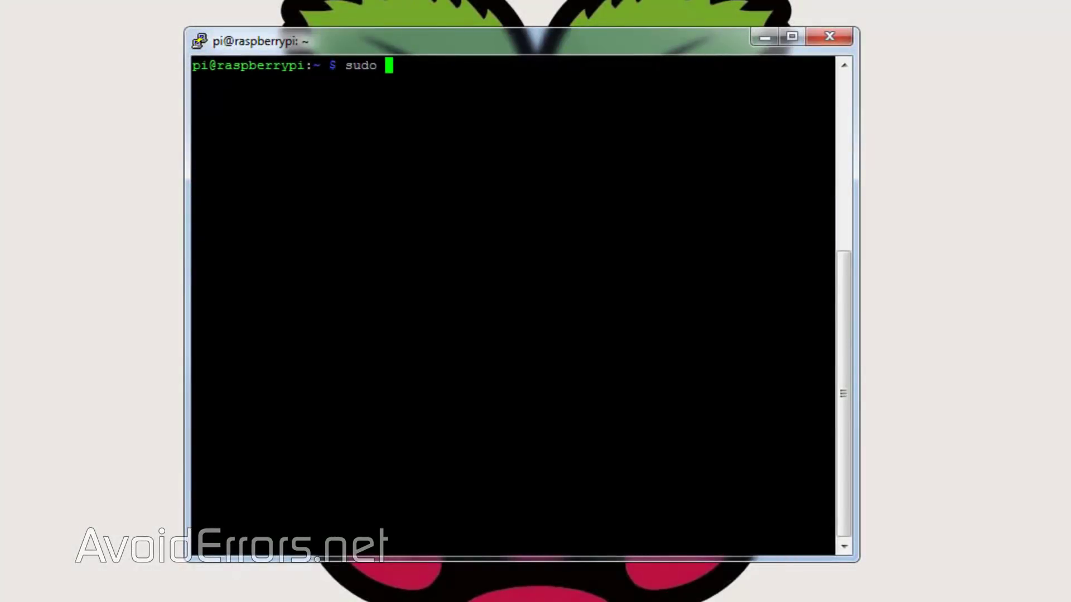
text(t )
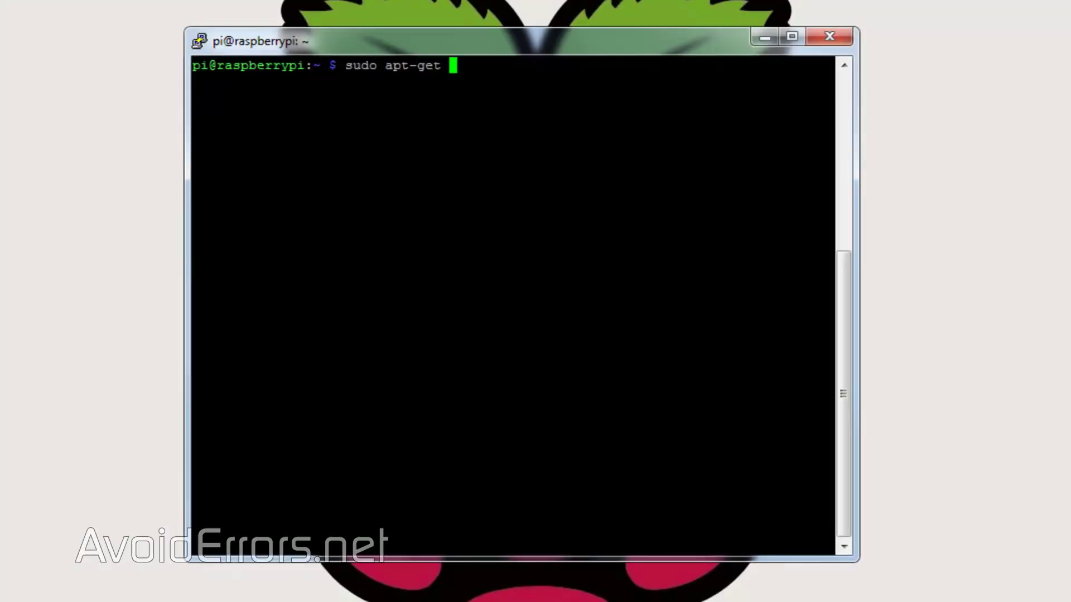
text(install nt)
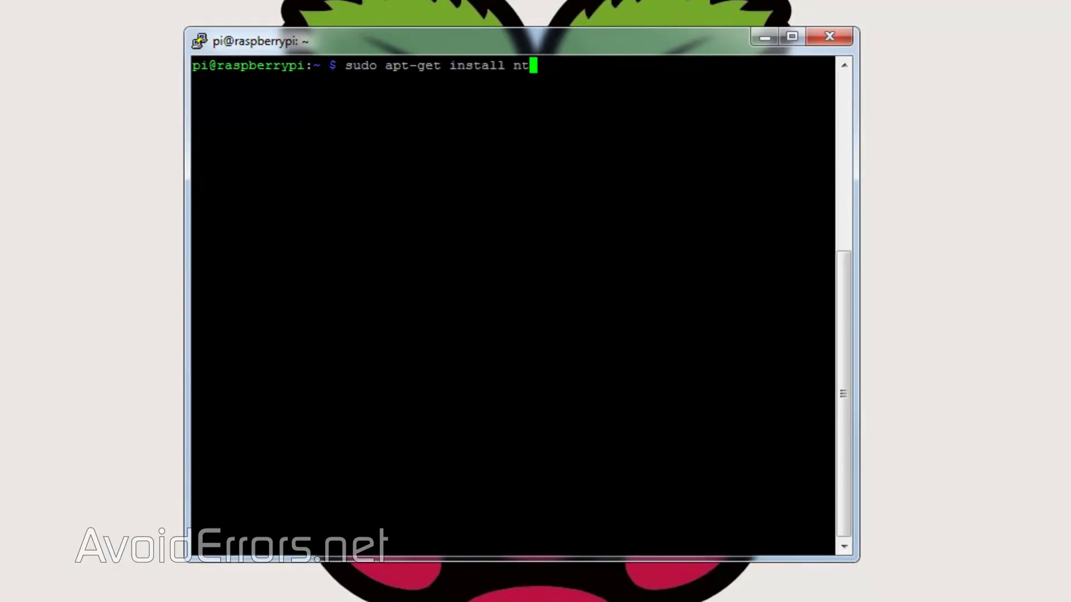
text(fs-3g)
key(Return)
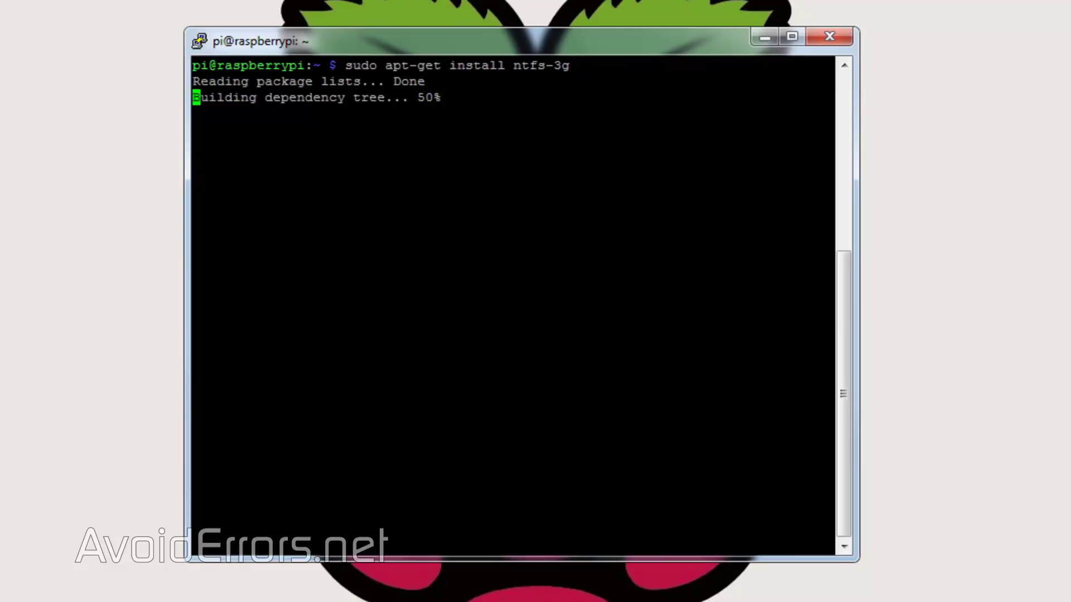
text(sudo)
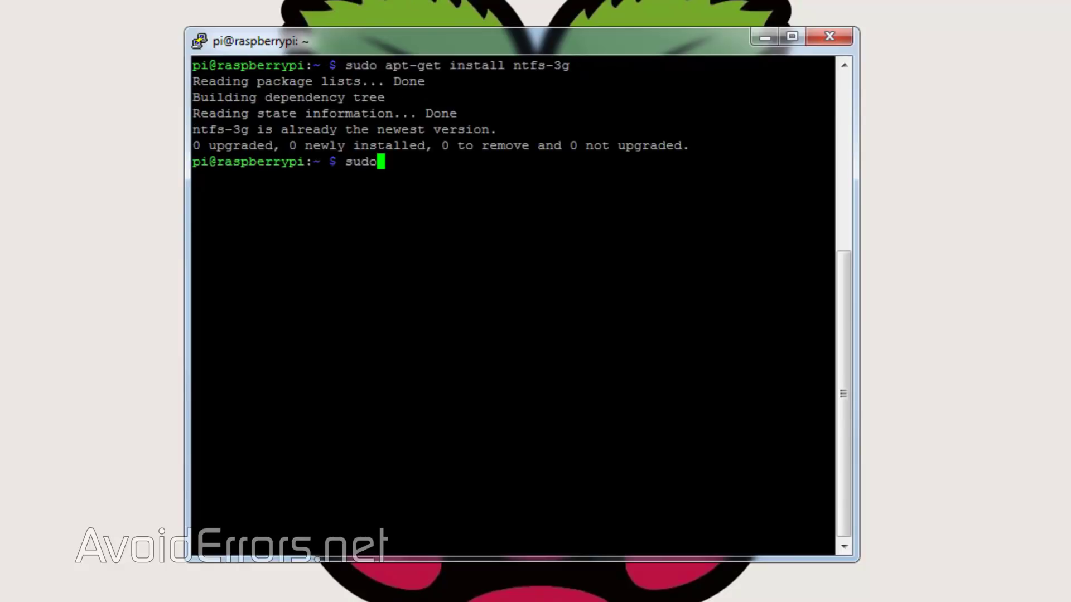
text( mkdir /me)
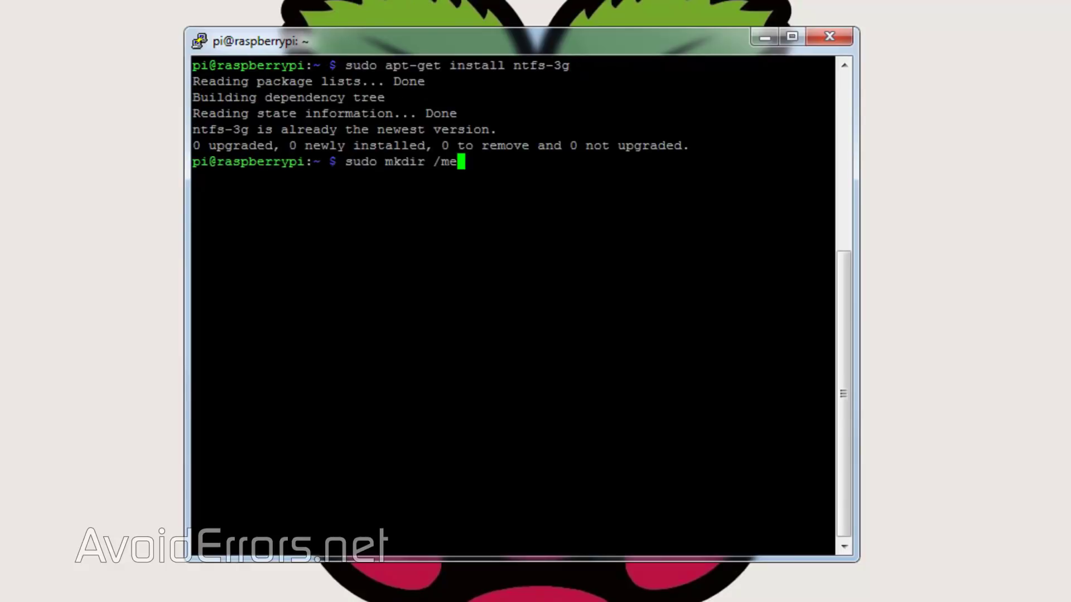
text(dia/ownclouddrive)
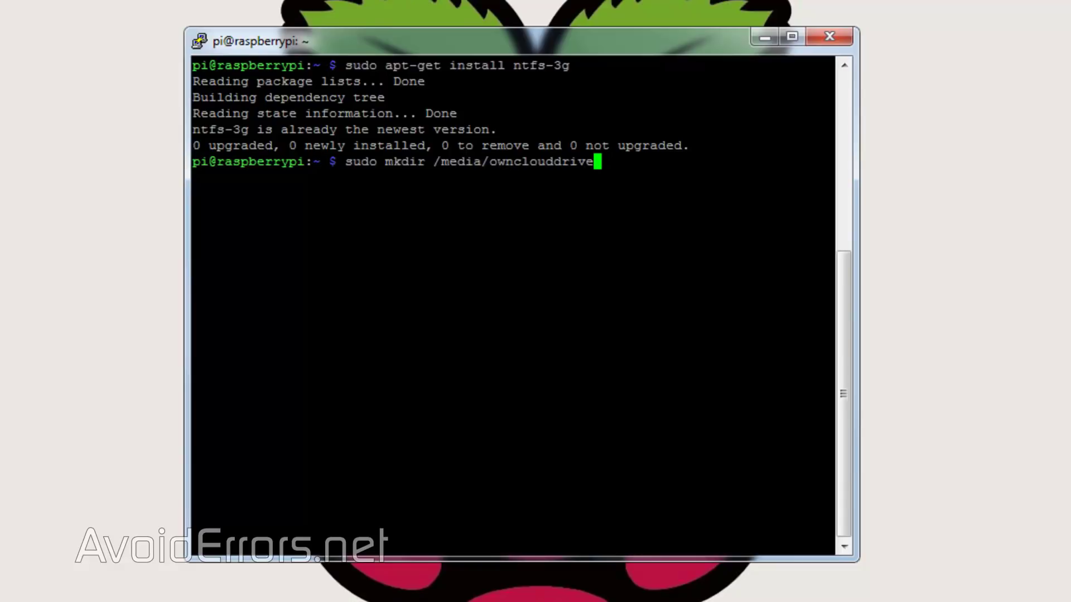
key(Return)
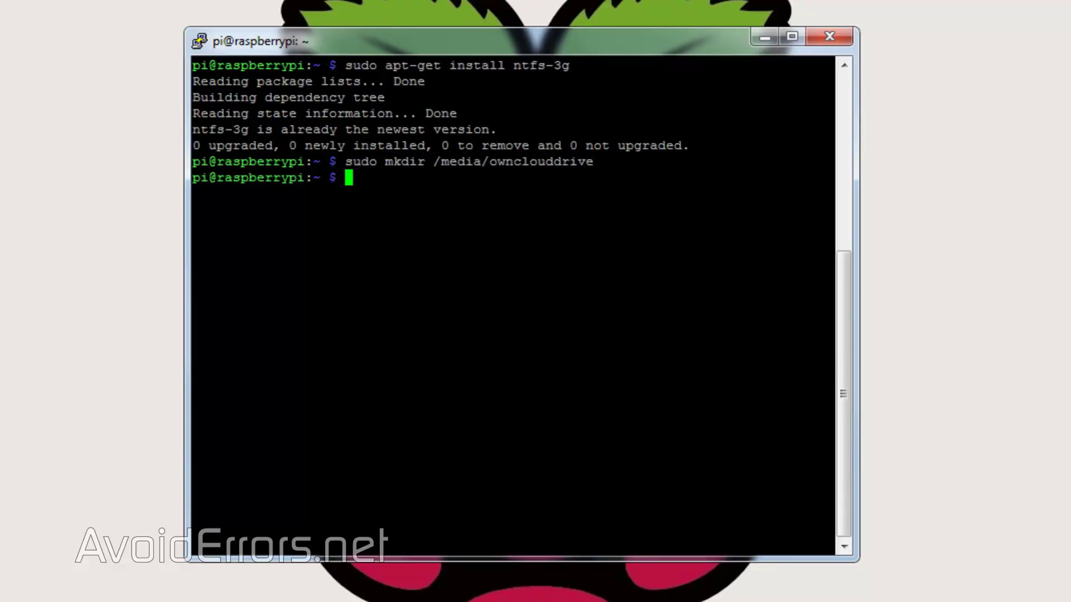
Step: Confirm www-data's group and user ids are 33 and list disks with ls -l /dev/disk/by-uuid
text(id -g www-data)
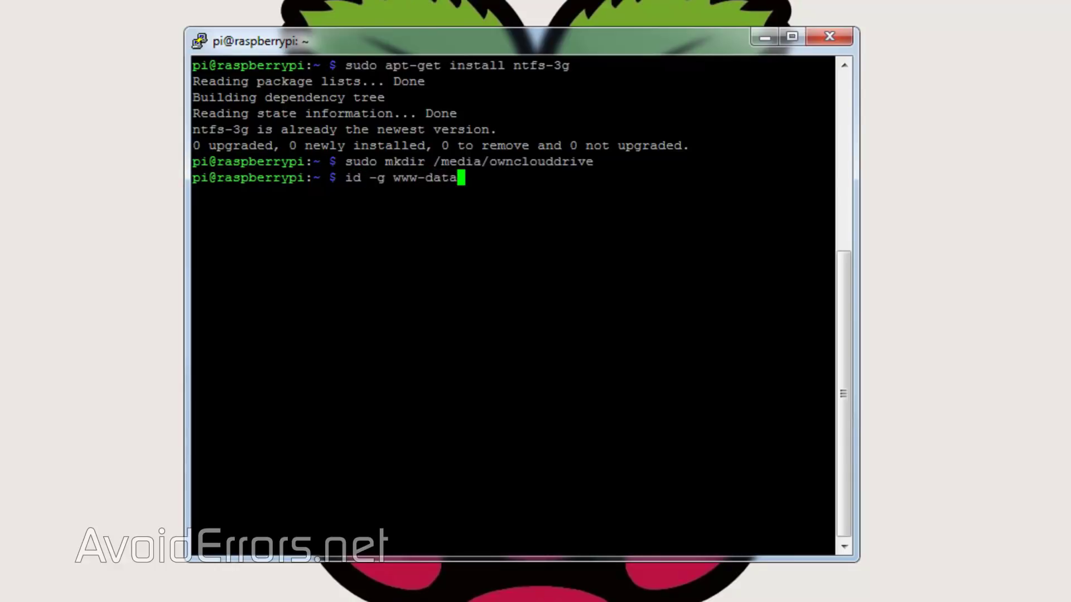
key(Return)
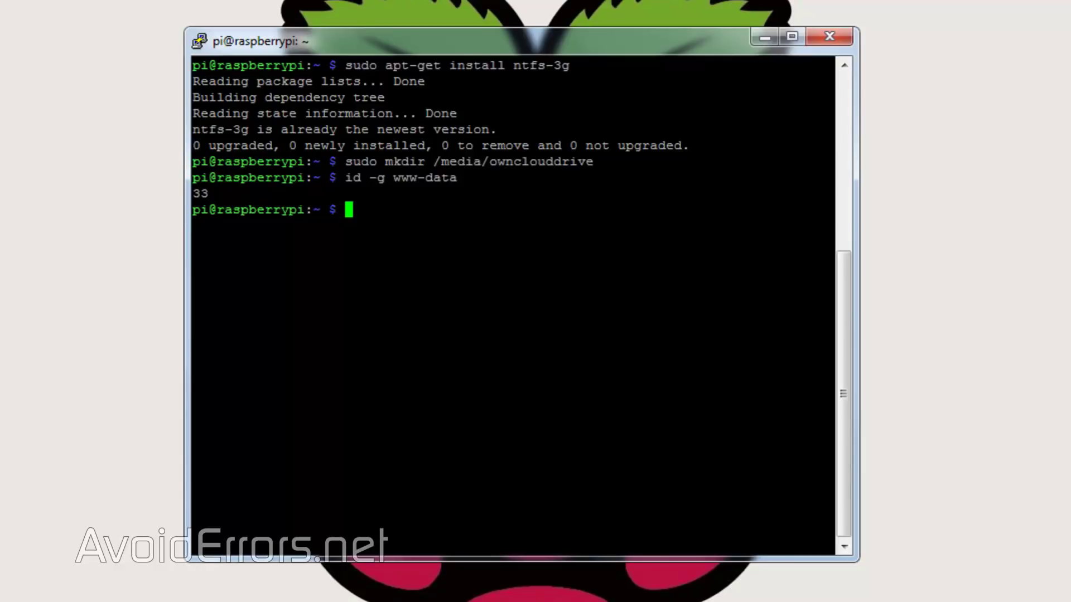
text(id -u www-data)
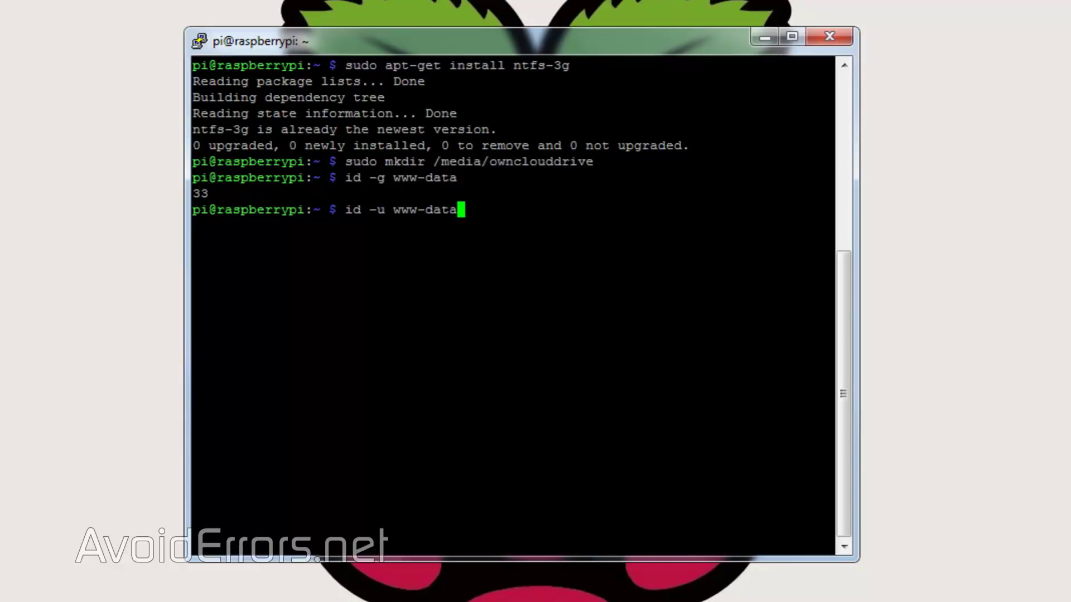
key(Return)
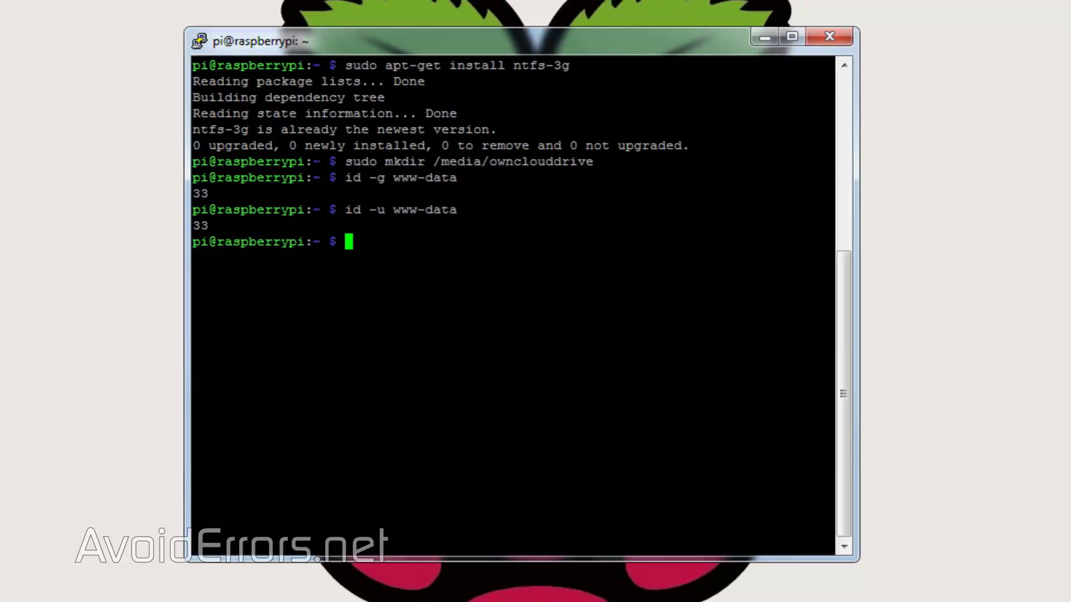
text(ls -l /dev/disk/by-)
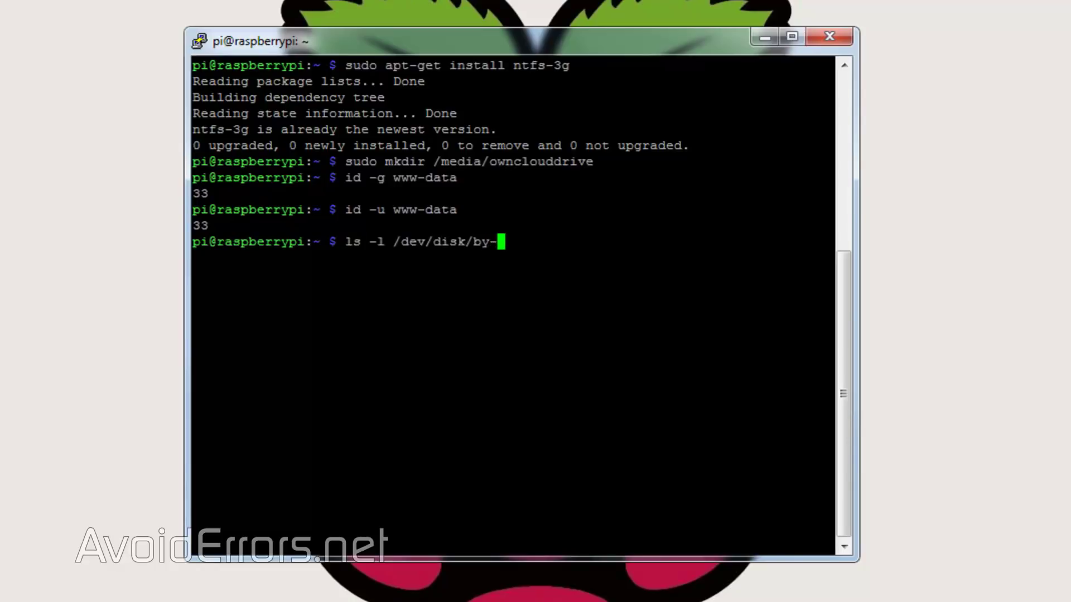
text(uuid)
key(Return)
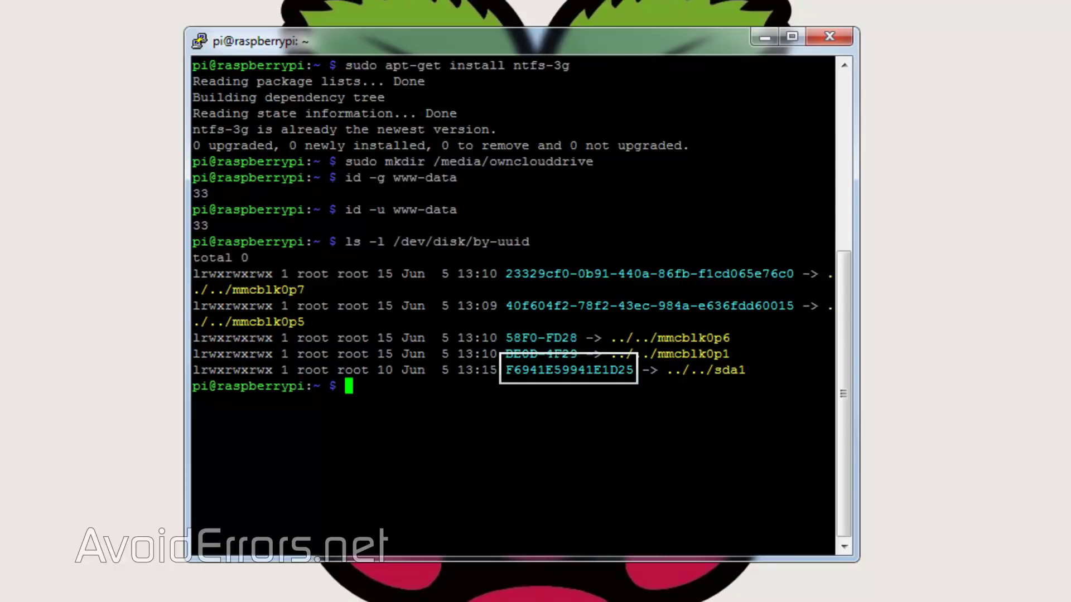
text(su)
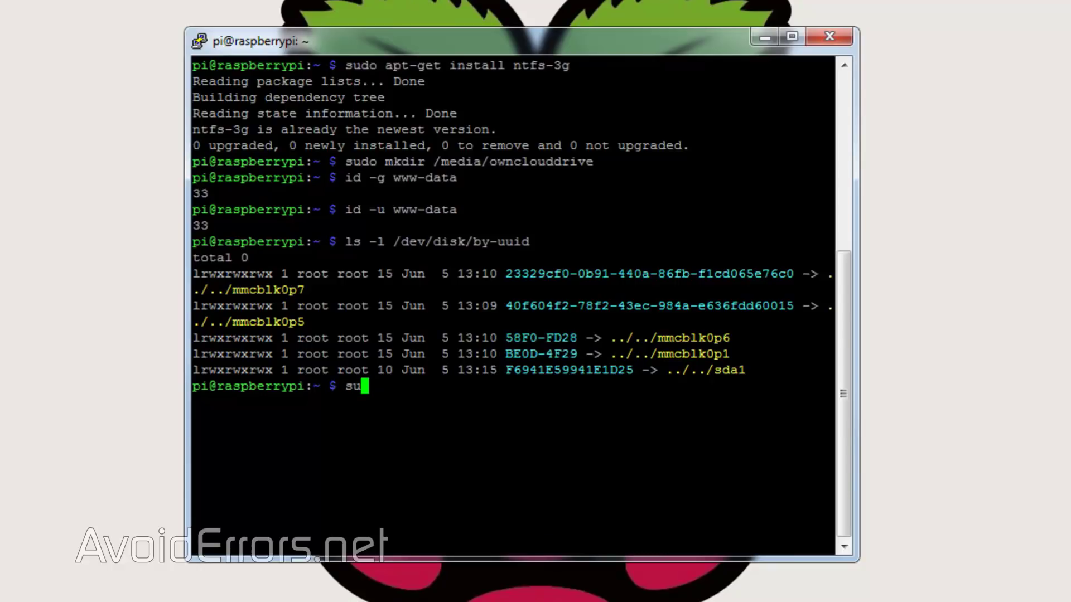
text(do nano /et)
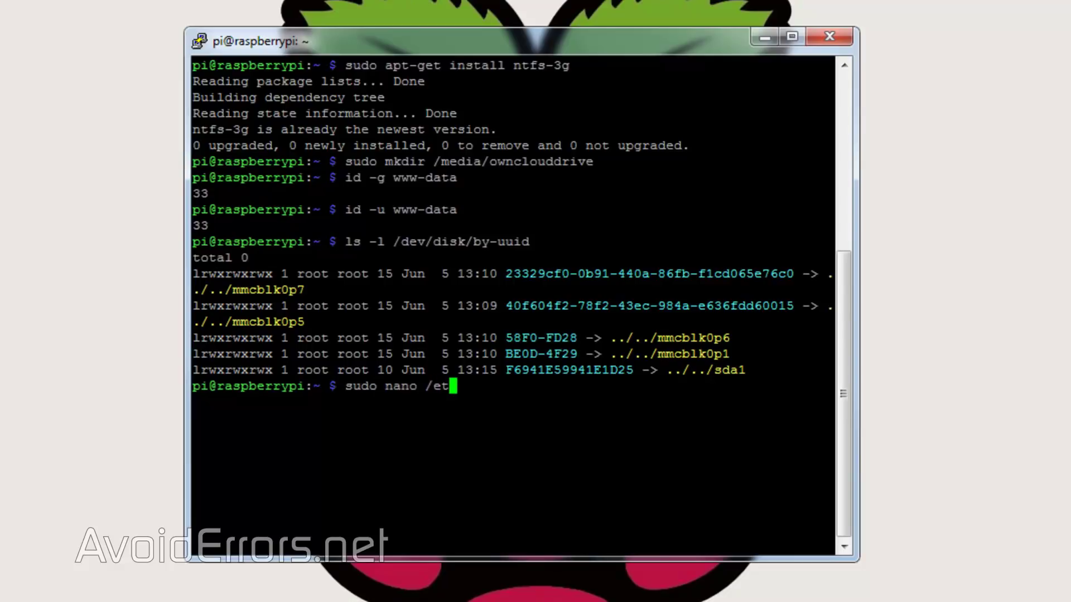
text(c/fstab)
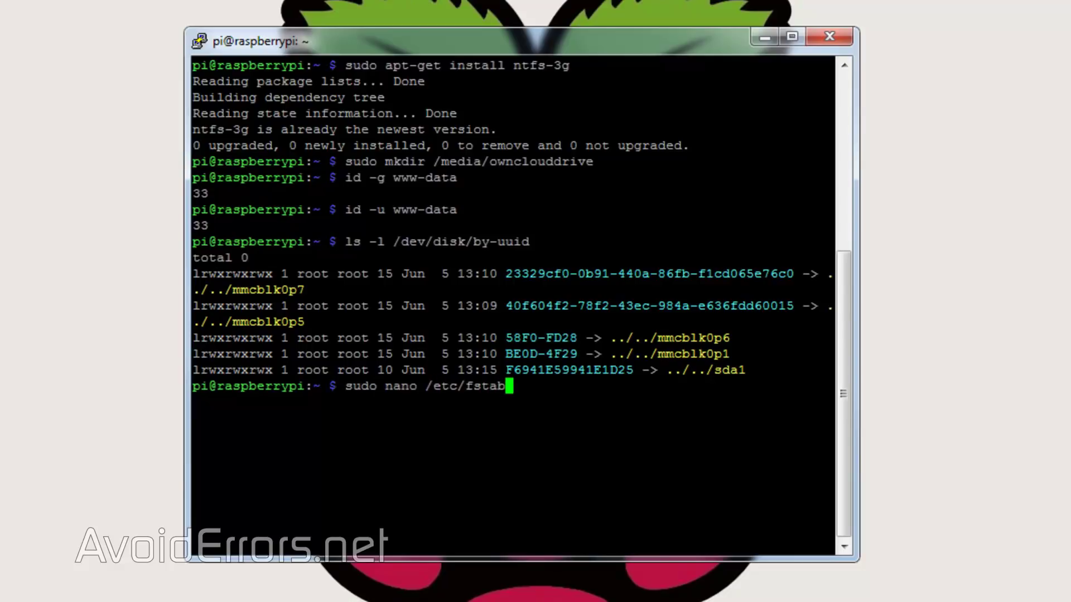
Step: Add and save an fstab line mounting UUID F6941E59941E1D25 at /media/ownclouddrive with uid/gid 33, umask/dmask 0027
key(Return)
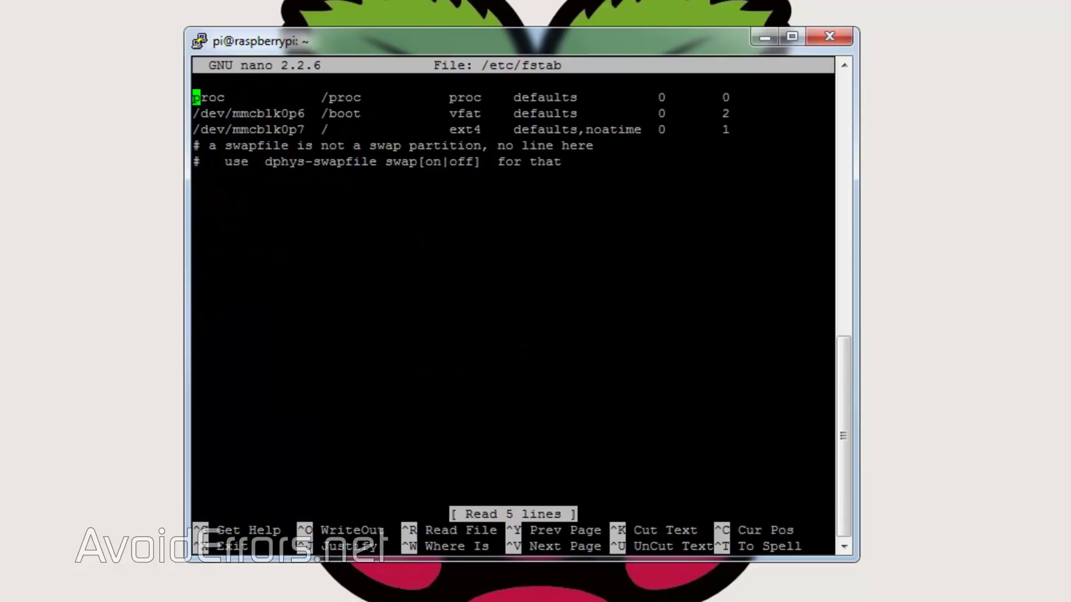
key(Down)
key(Down)
key(Down)
key(Return)
key(Up)
text(UUID=F6)
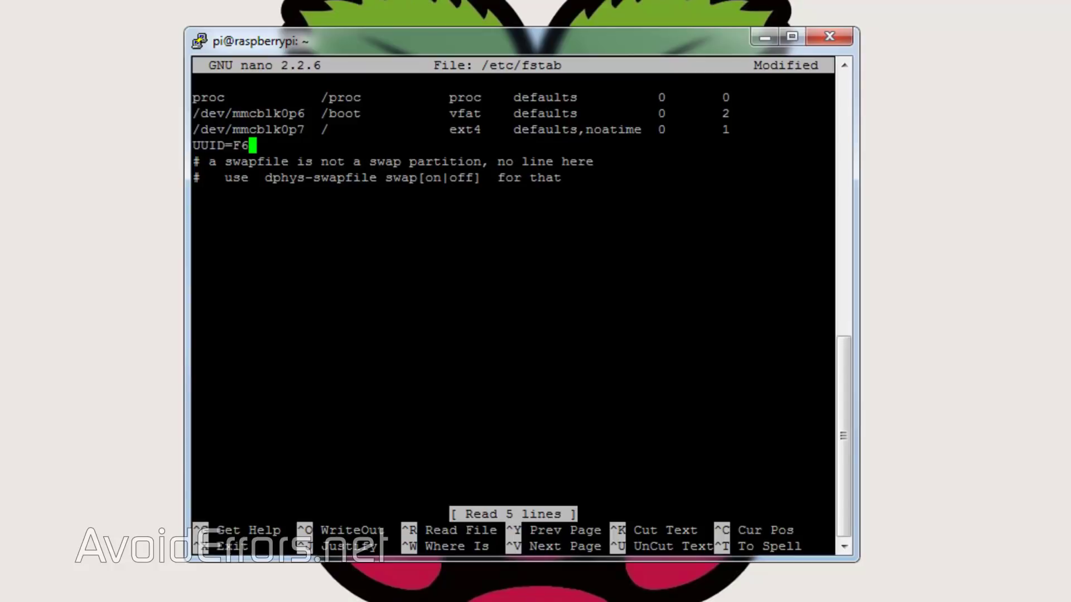
text(941E59941E1D25)
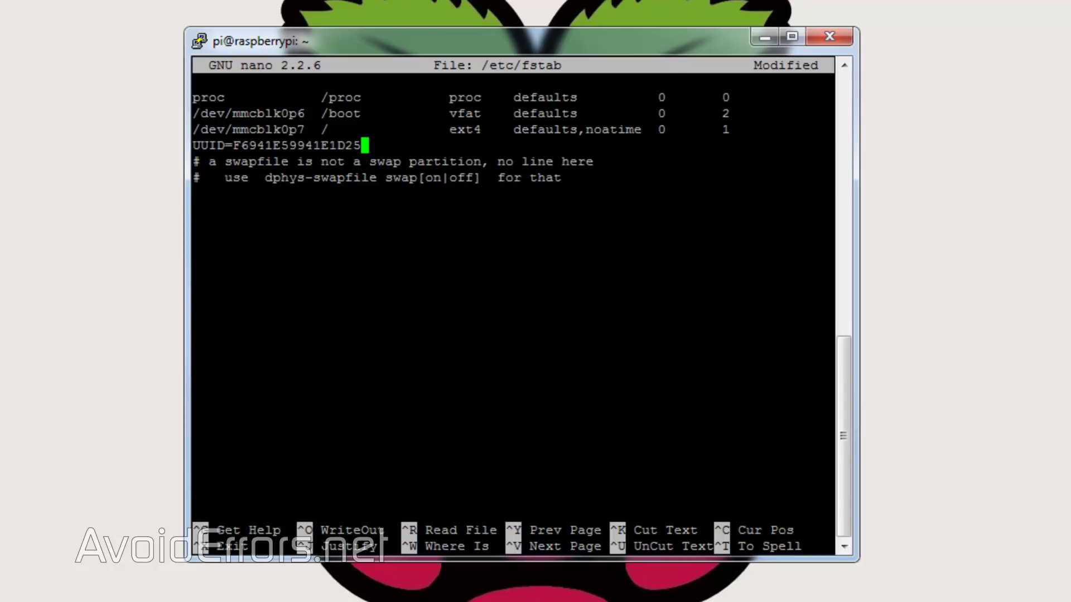
text( /media/ownclouddrive auto)
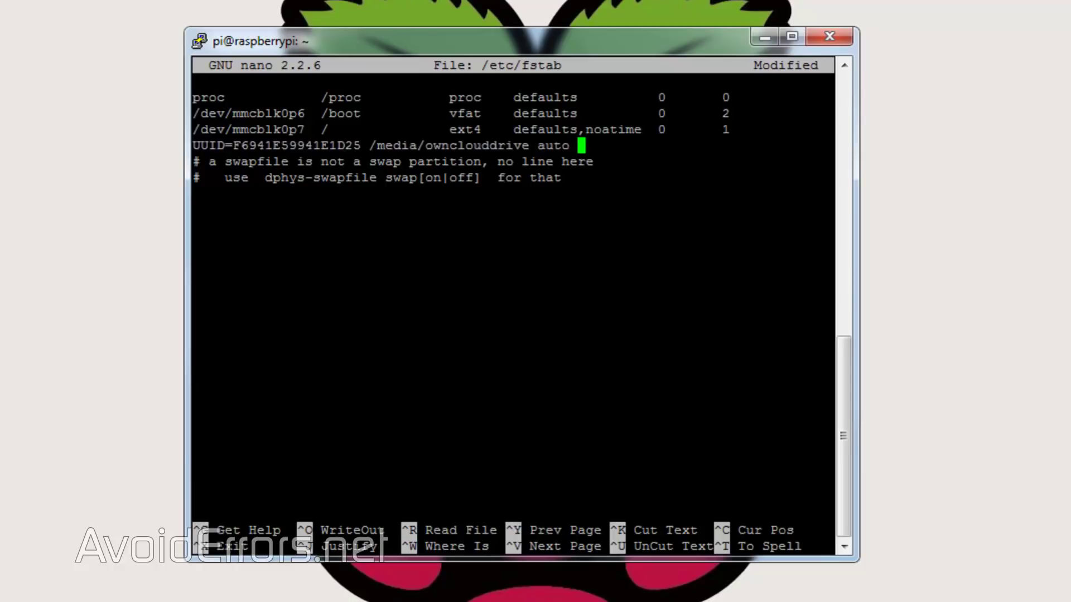
text( nofail,uid=33)
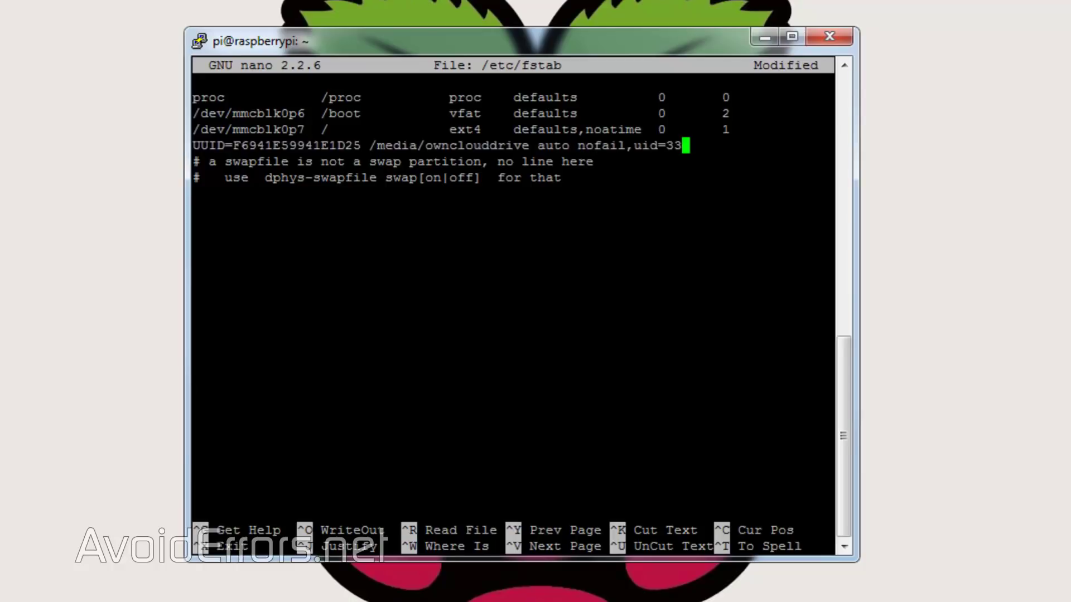
text(,gid=33,)
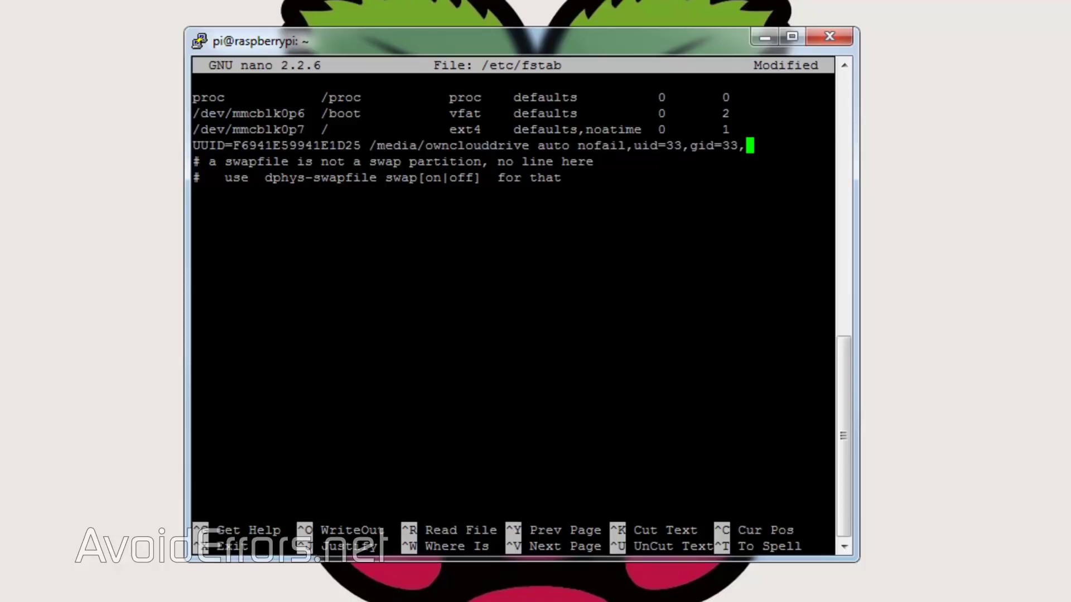
text(umask=00)
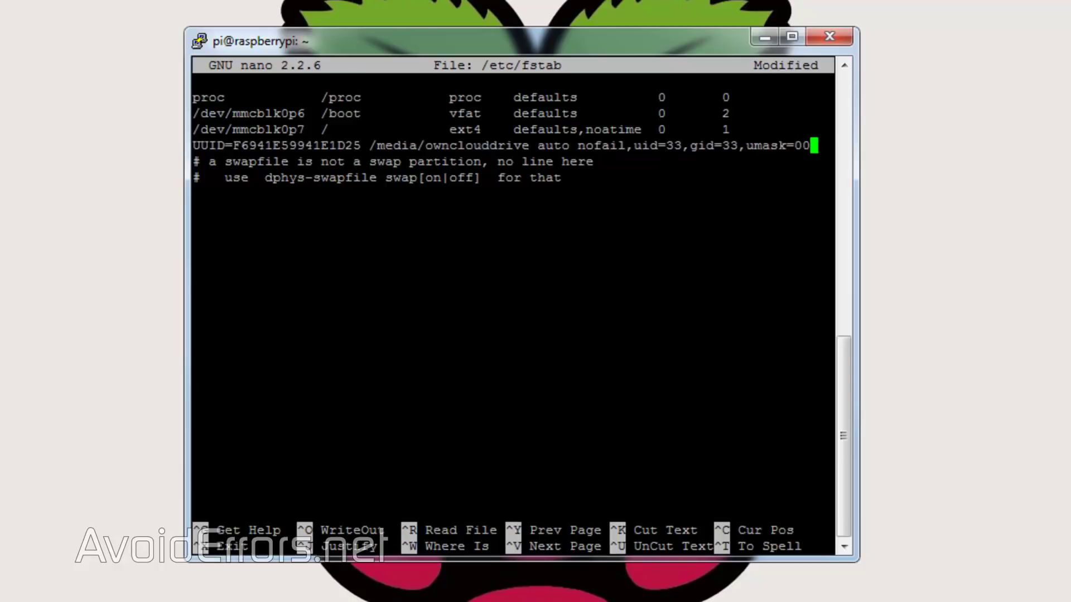
text(27,dma)
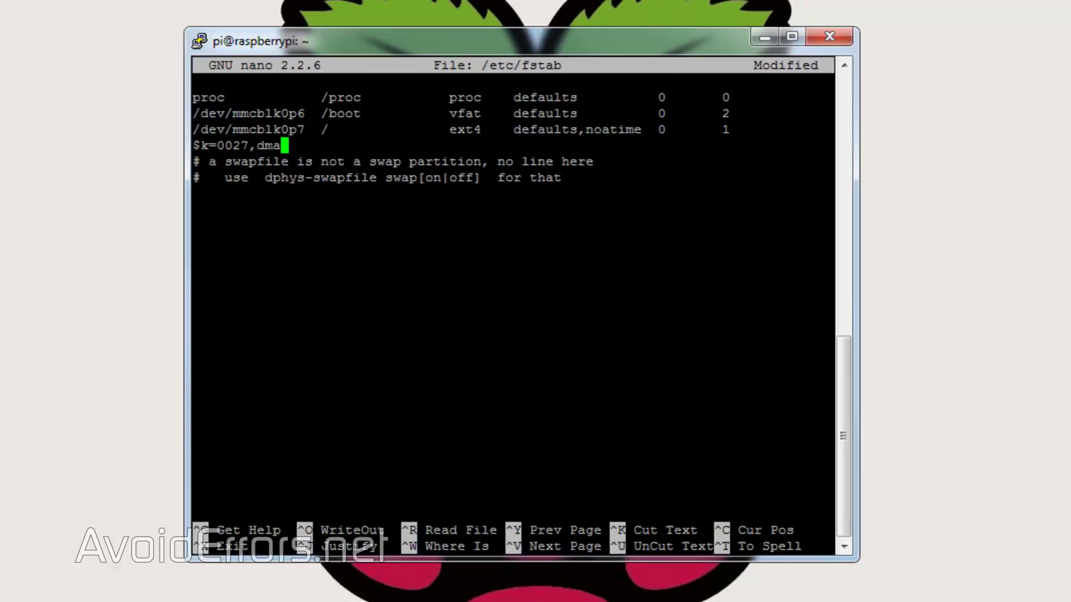
text(sk=0027,noatime 0 0)
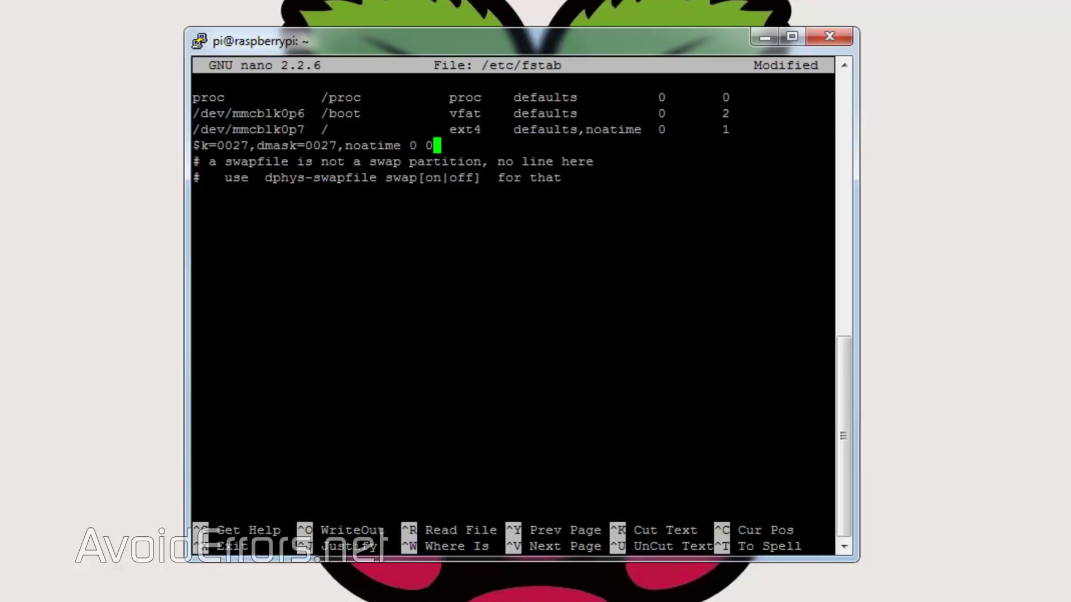
key(Left)
key(Left)
key(Left)
key(Left)
key(Left)
key(Left)
key(Left)
key(Left)
key(Left)
key(Left)
key(Left)
key(Left)
key(Left)
key(Left)
key(Left)
key(Left)
key(Left)
key(Left)
key(Left)
key(Left)
key(Left)
key(Left)
key(Left)
key(Left)
key(Left)
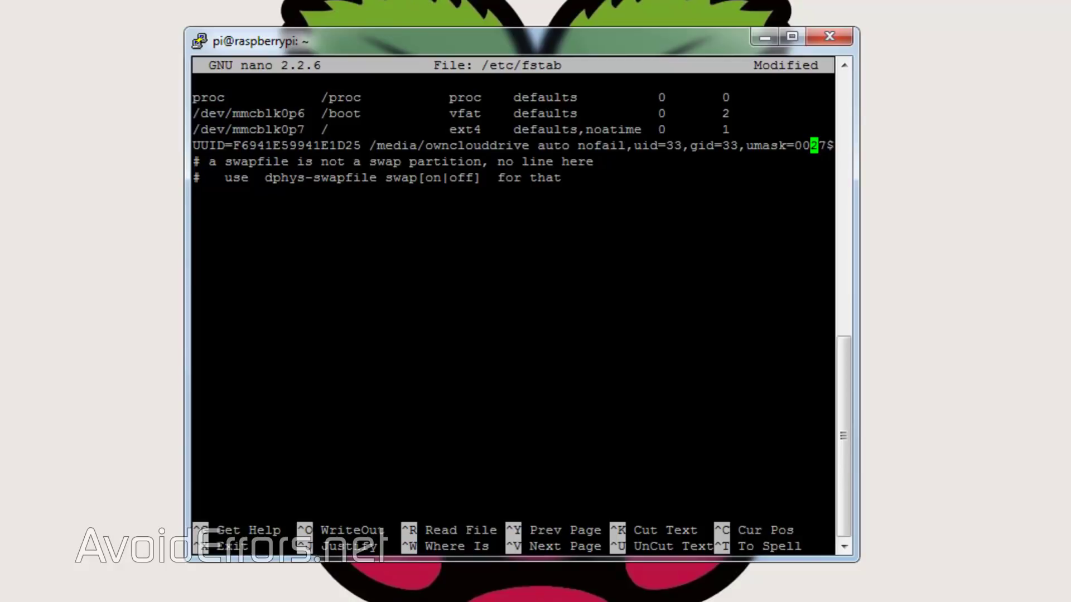
key(Right)
key(Right)
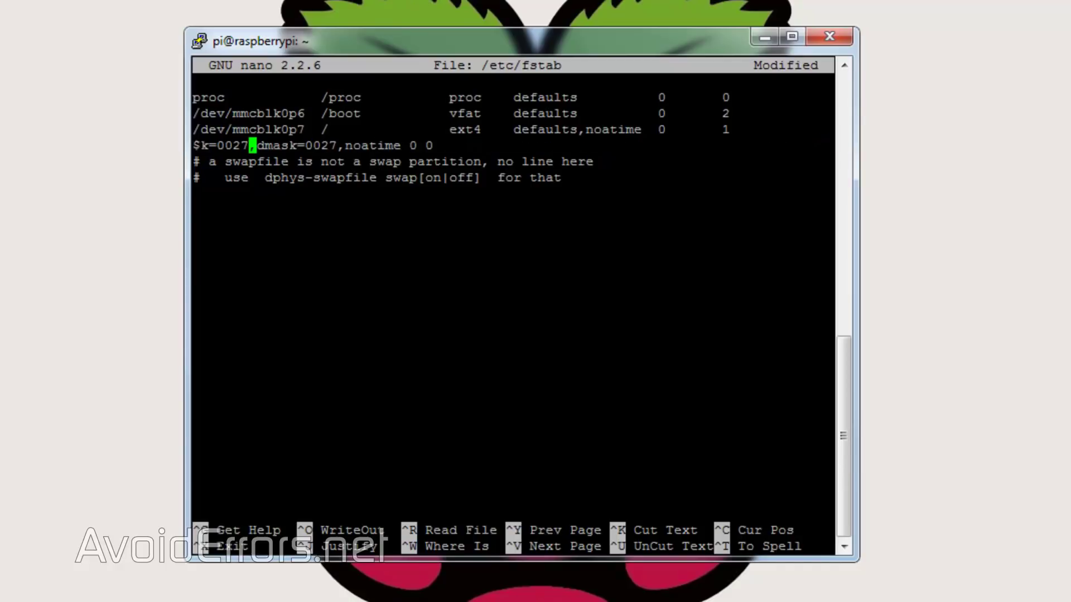
key(ctrl+x)
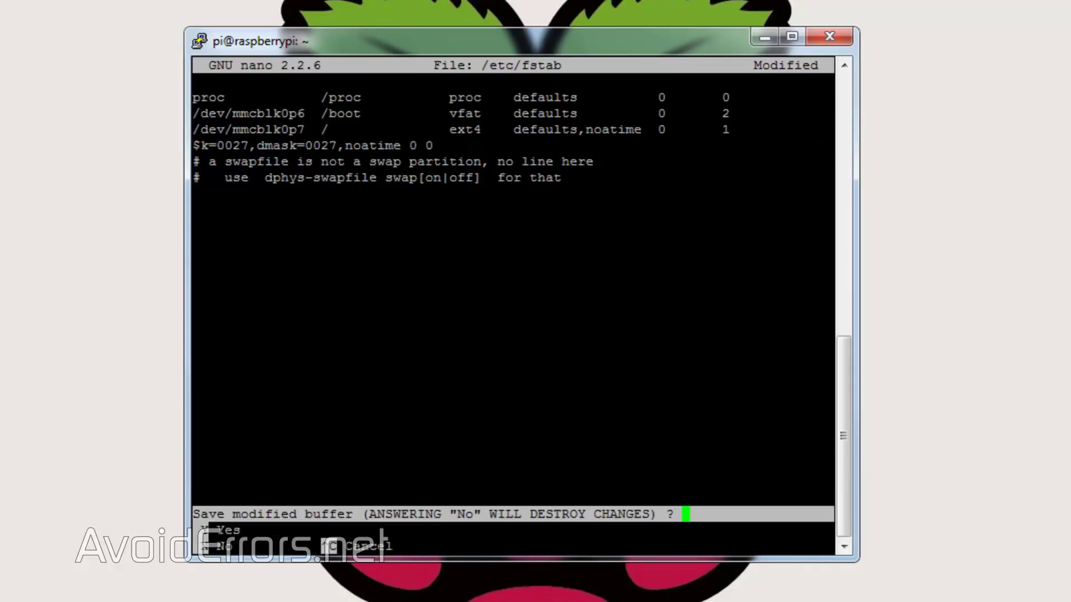
key(y)
key(Return)
Step: Reboot the Pi, then run sudo ls /media/ownclouddrive to check for sample.txt
text(sudo reboot)
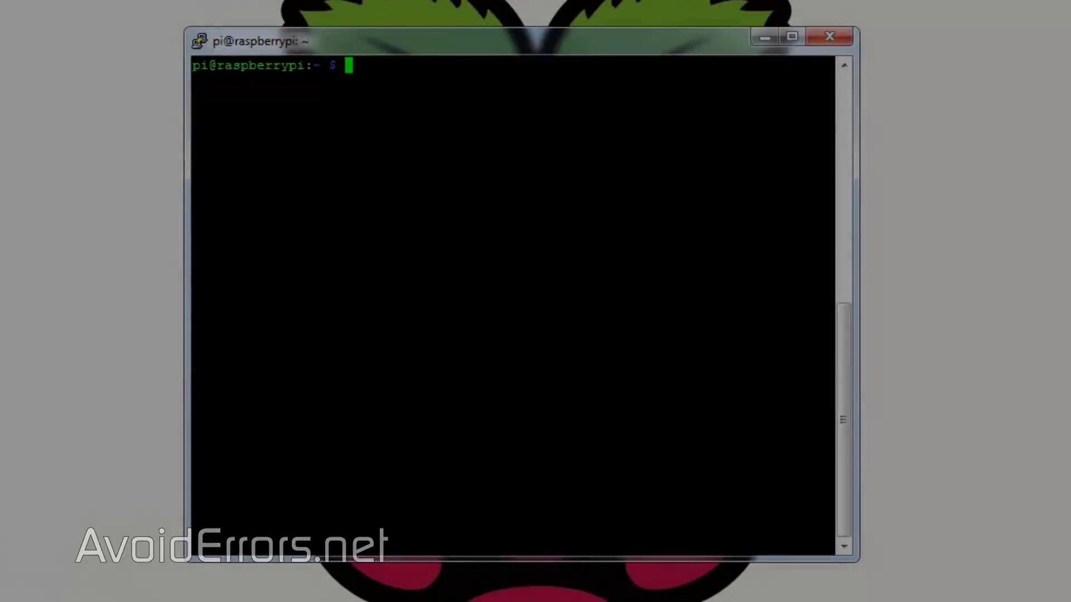
text(sudo )
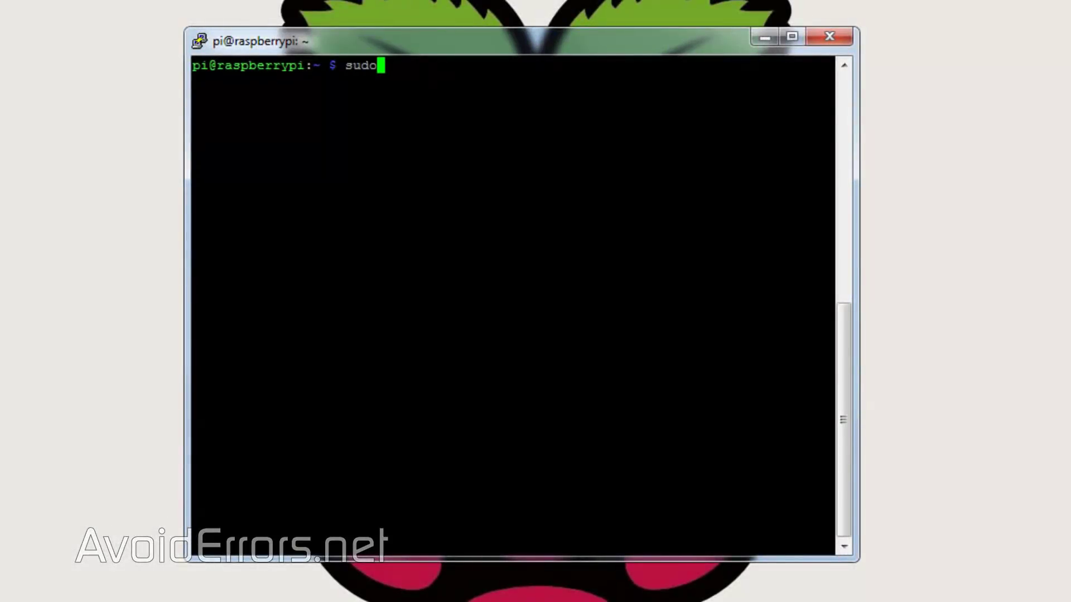
text(ls /media/o)
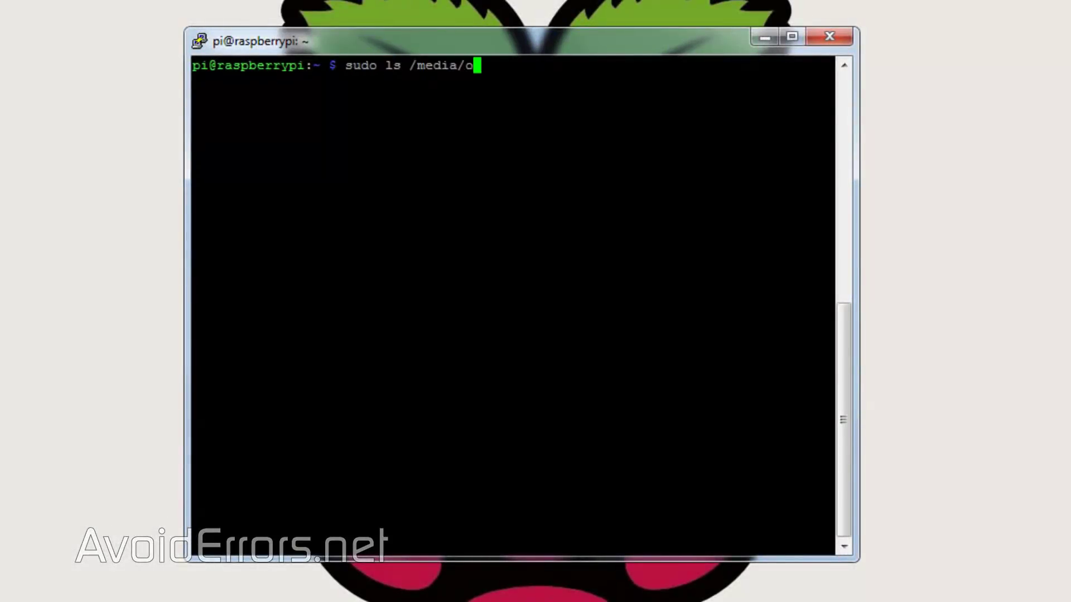
text(wnclou)
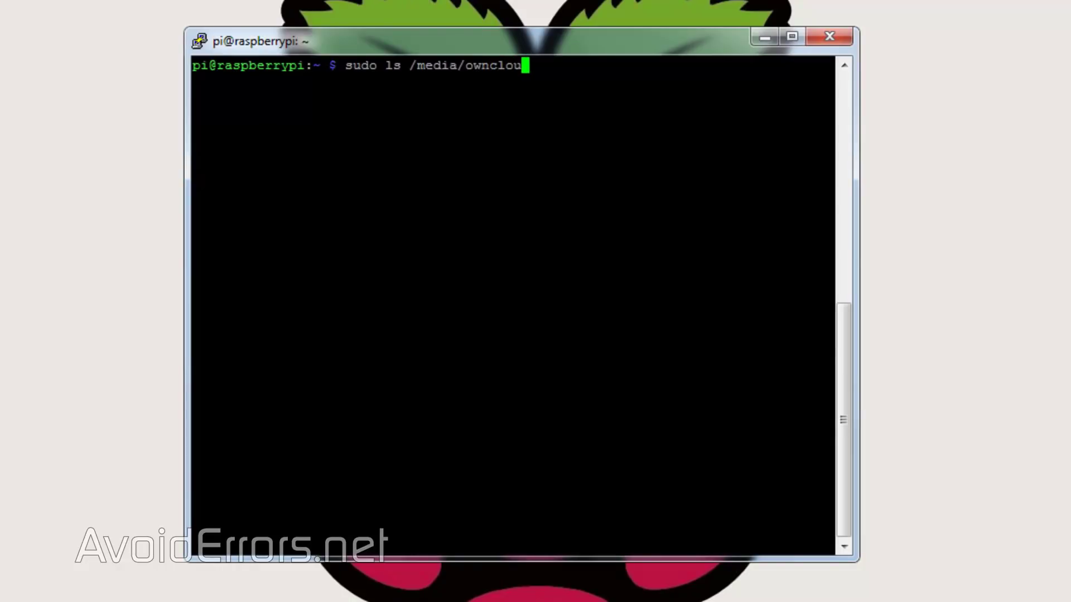
text(ddrive)
key(Return)
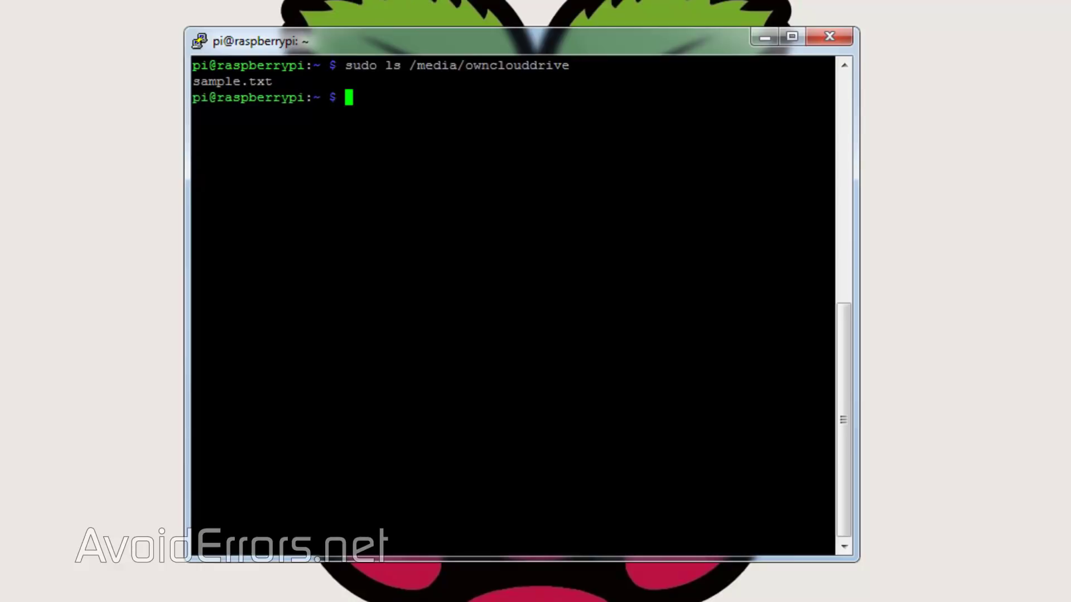
click(475, 578)
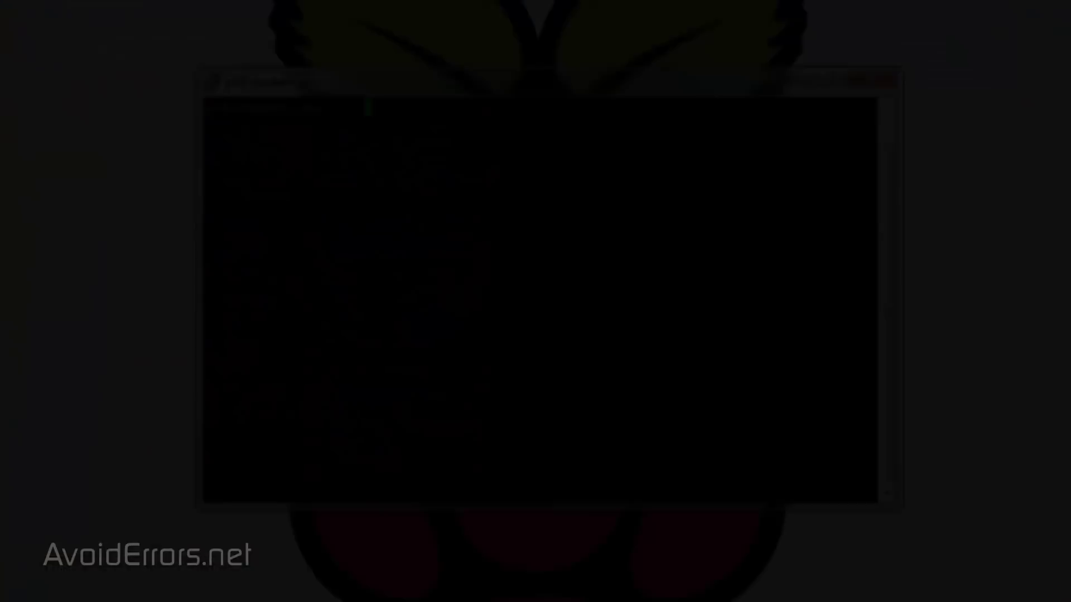
Step: In config.php, add the WAN IP as trusted domain entry 1
text(sudo )
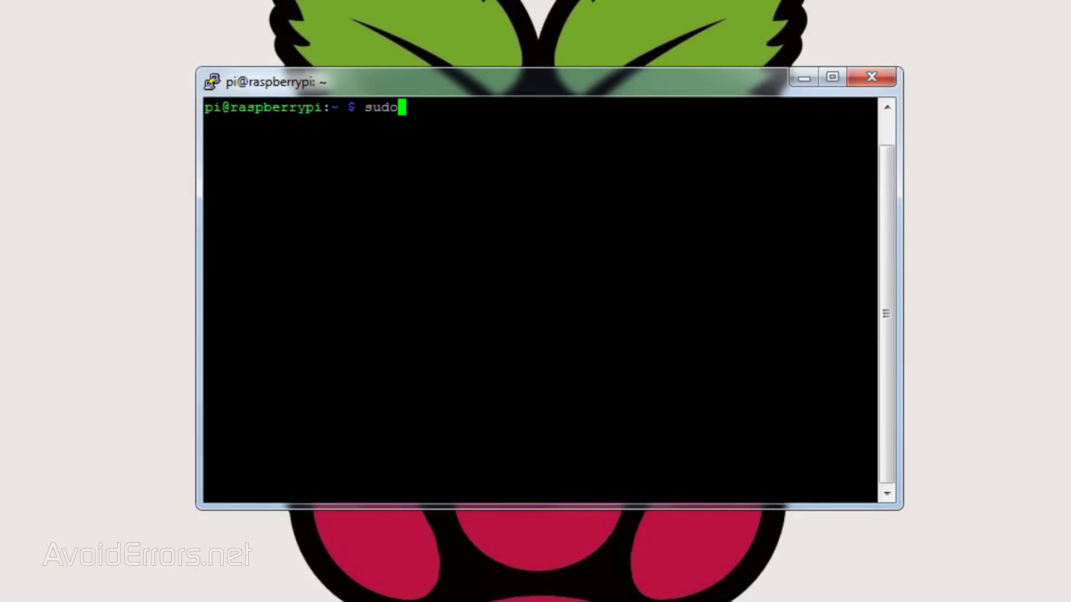
text(nano /var/www/own)
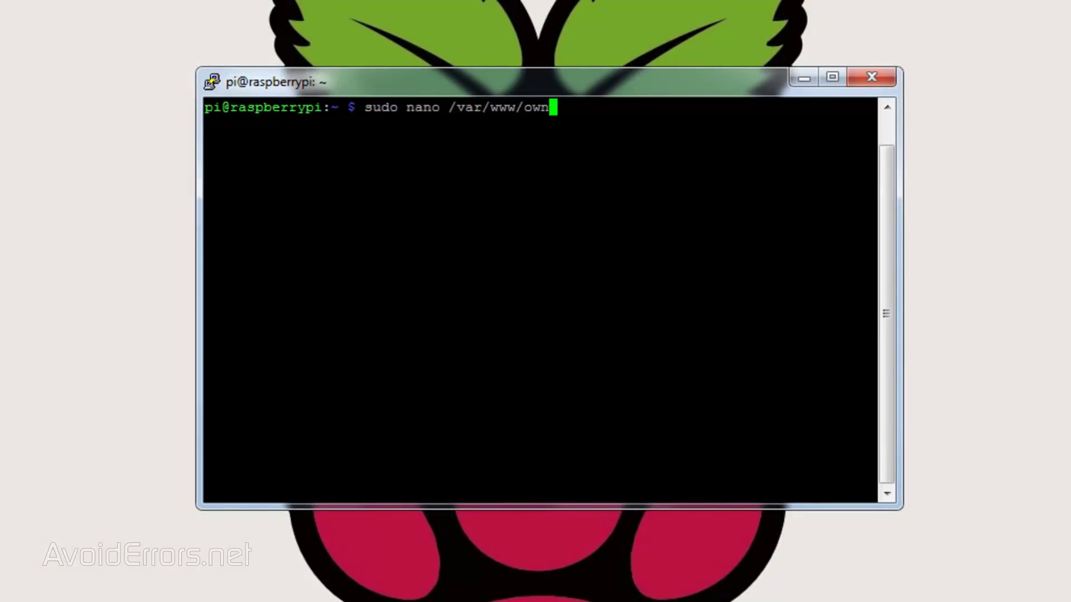
text(cloud/config/config.php)
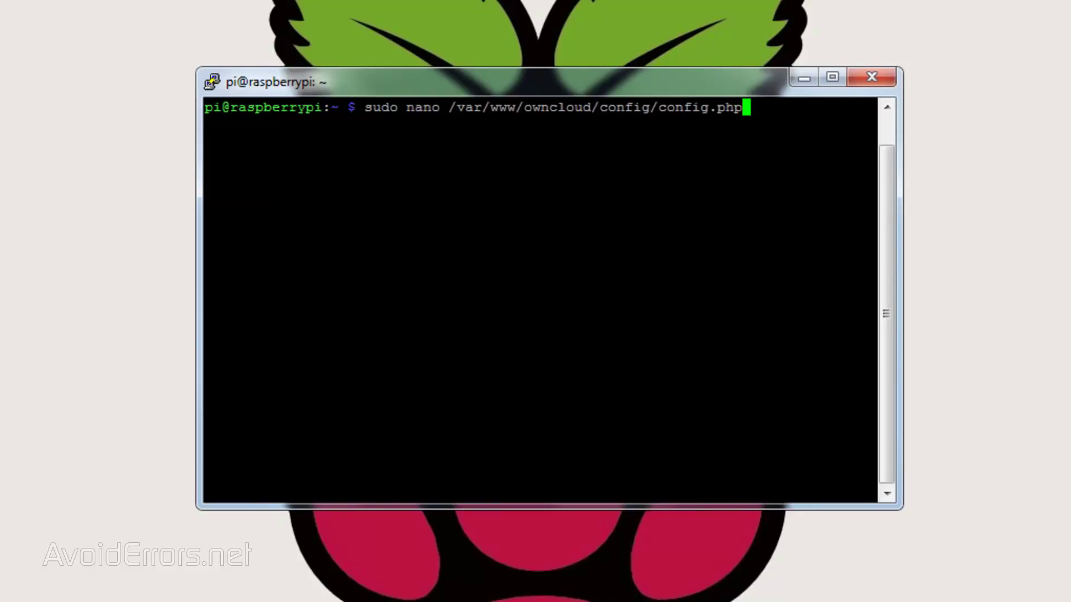
key(Return)
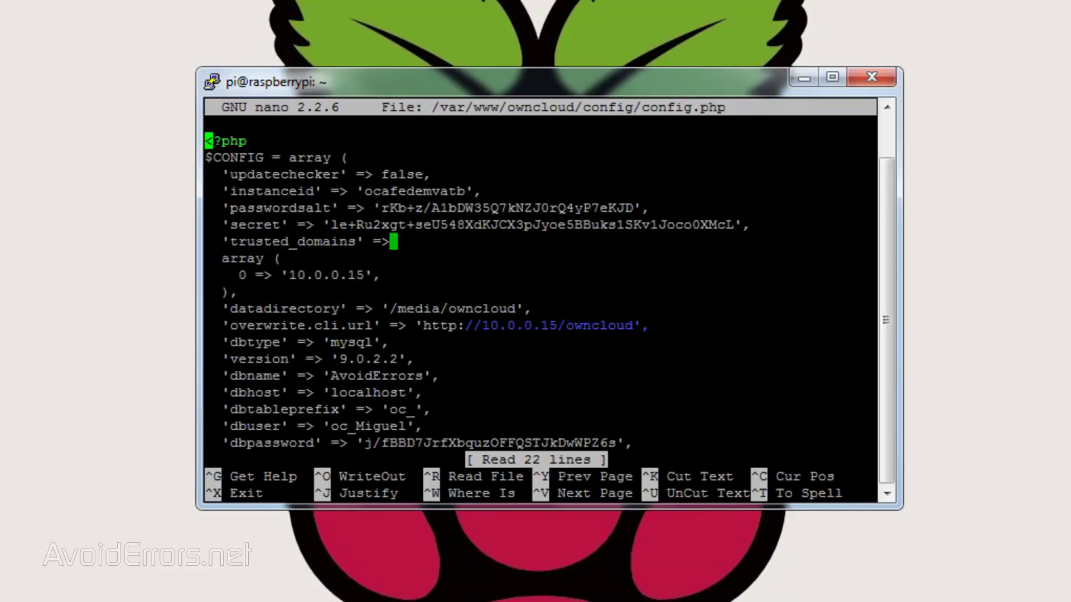
key(Down)
key(Down)
key(Down)
key(Down)
key(Down)
key(Down)
key(Down)
key(Down)
key(Right)
key(Right)
key(Right)
key(Right)
key(Right)
key(Right)
key(Right)
key(Right)
key(Right)
key(Right)
key(Right)
key(Right)
key(Right)
key(Right)
key(Right)
key(Right)
key(Right)
key(Right)
key(Right)
key(Right)
key(Right)
key(Return)
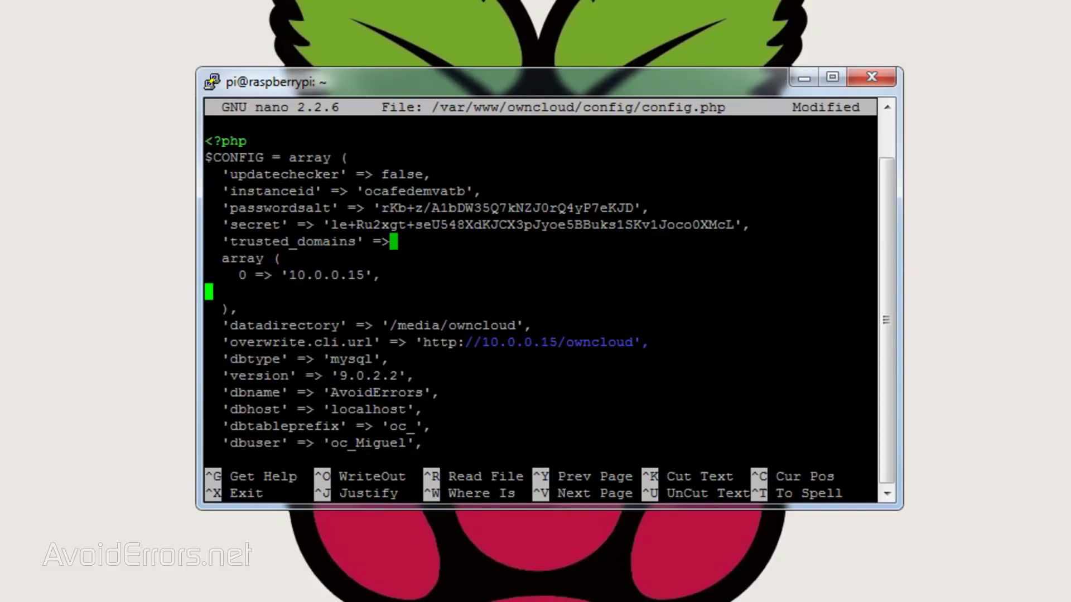
text(1 => ')
key(shift+Insert)
text(',)
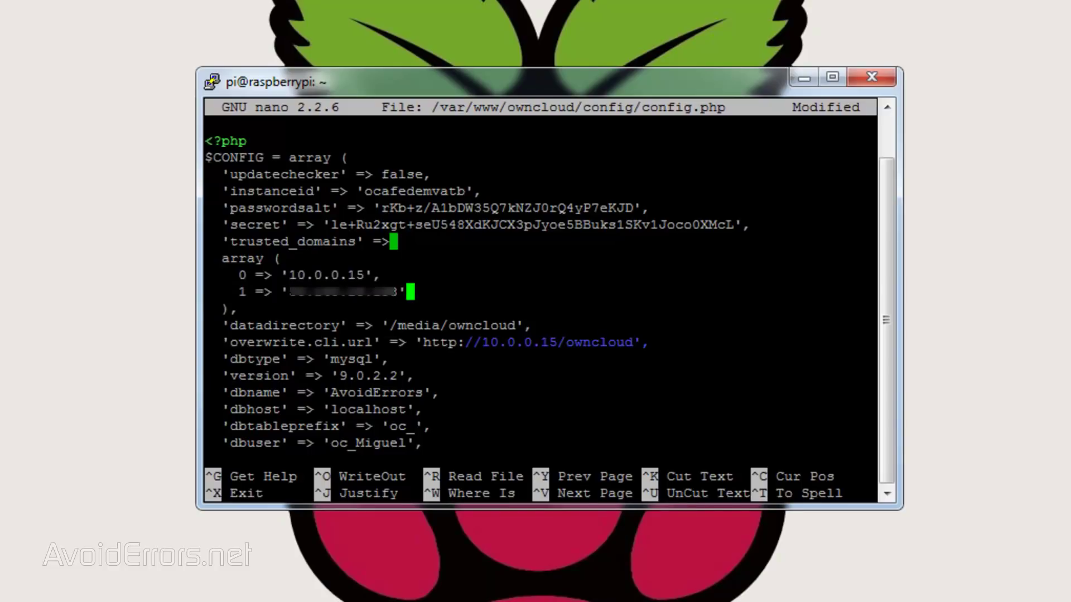
Step: Replace the overwrite.cli.url address with the WAN IP, save config.php, and clear the terminal
key(Down)
key(Down)
key(Down)
key(Right)
key(Right)
key(Right)
key(Right)
key(Right)
key(Right)
key(Right)
key(Right)
key(Right)
key(Right)
key(Right)
key(Right)
key(Right)
key(Right)
key(Right)
key(Right)
key(Right)
key(BackSpace)
key(BackSpace)
key(BackSpace)
key(BackSpace)
key(BackSpace)
key(BackSpace)
key(BackSpace)
key(BackSpace)
key(BackSpace)
text(00.000.00.000)
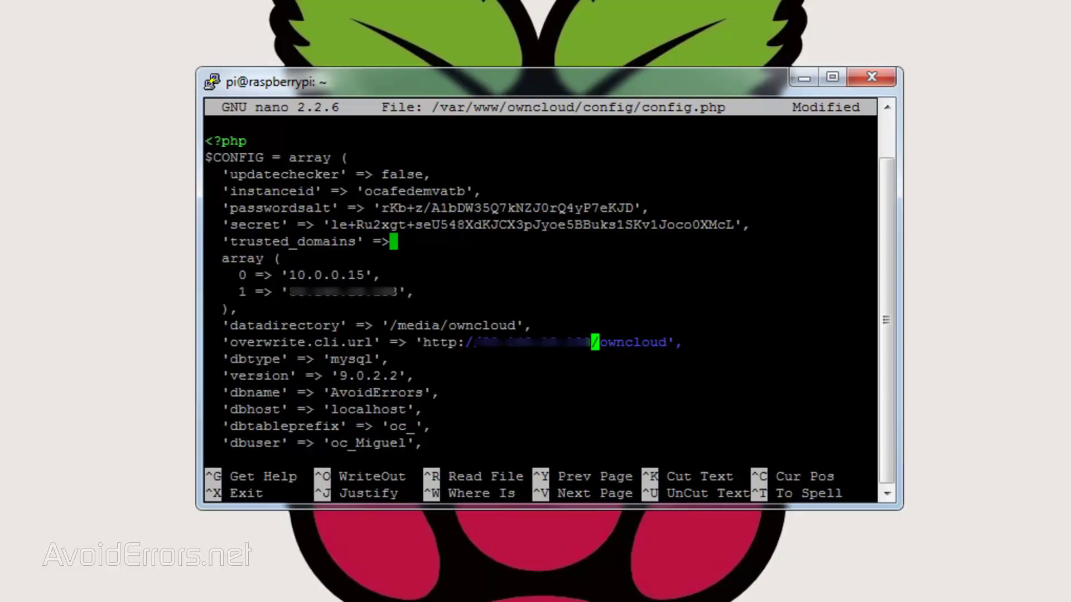
key(ctrl+x)
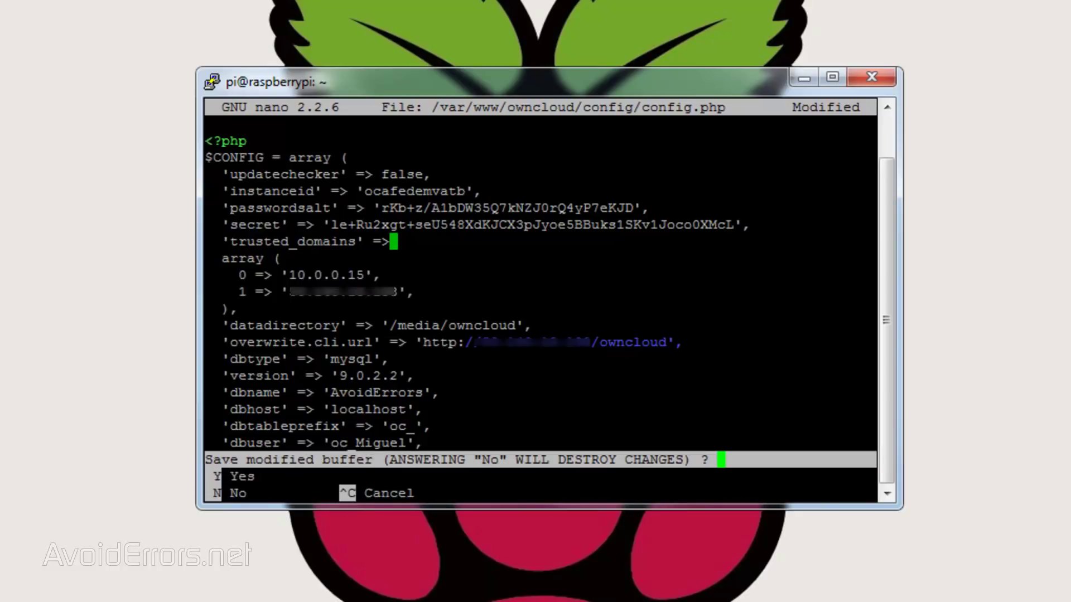
key(y)
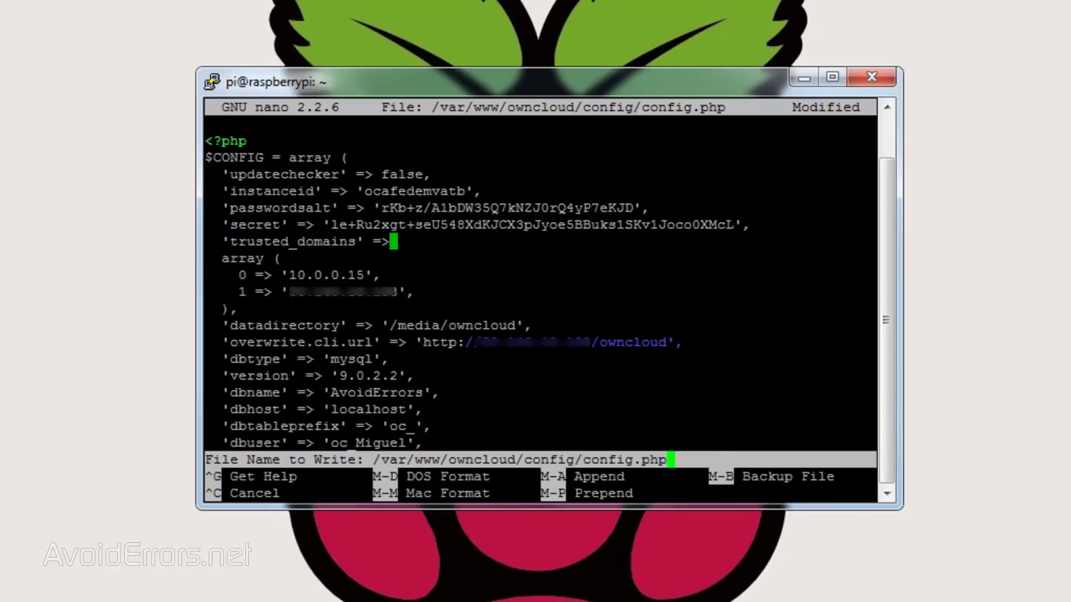
key(Return)
text(clear)
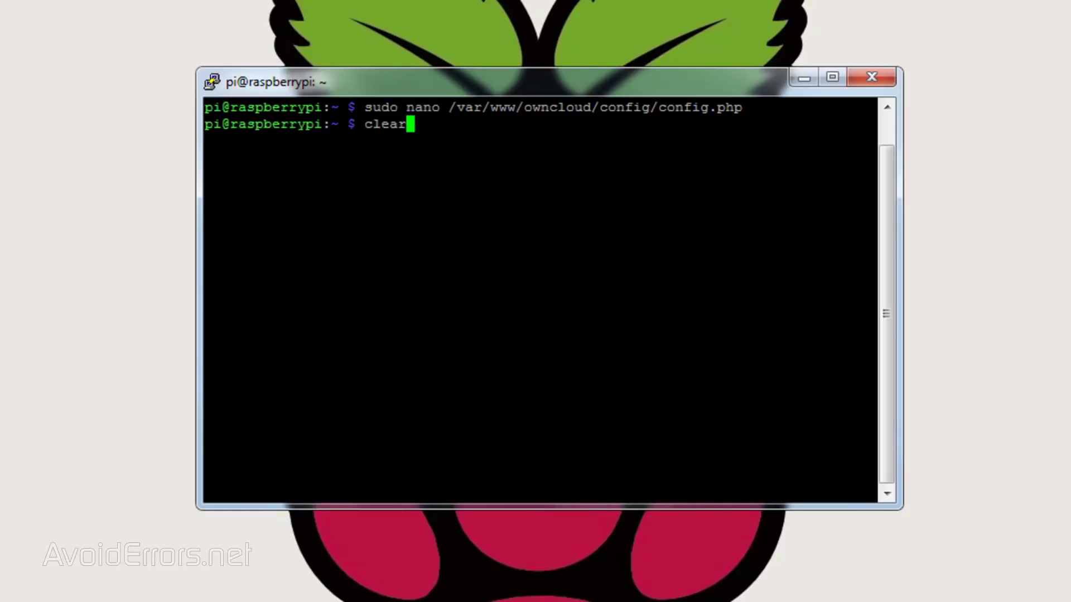
key(Return)
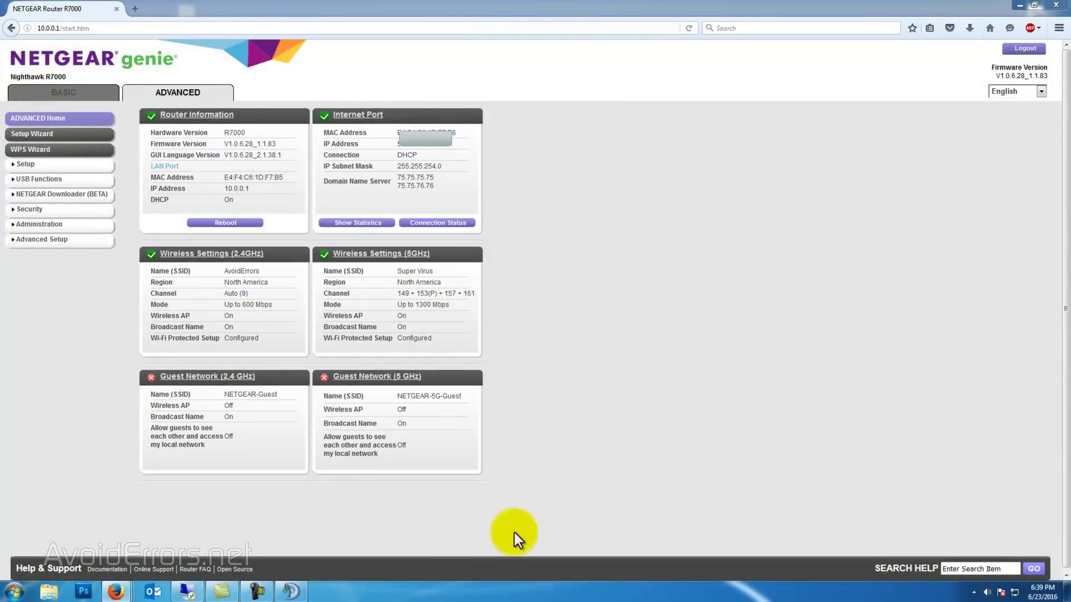
Step: Add a custom port forwarding service named ownCloud on external and internal port 443
click(25, 240)
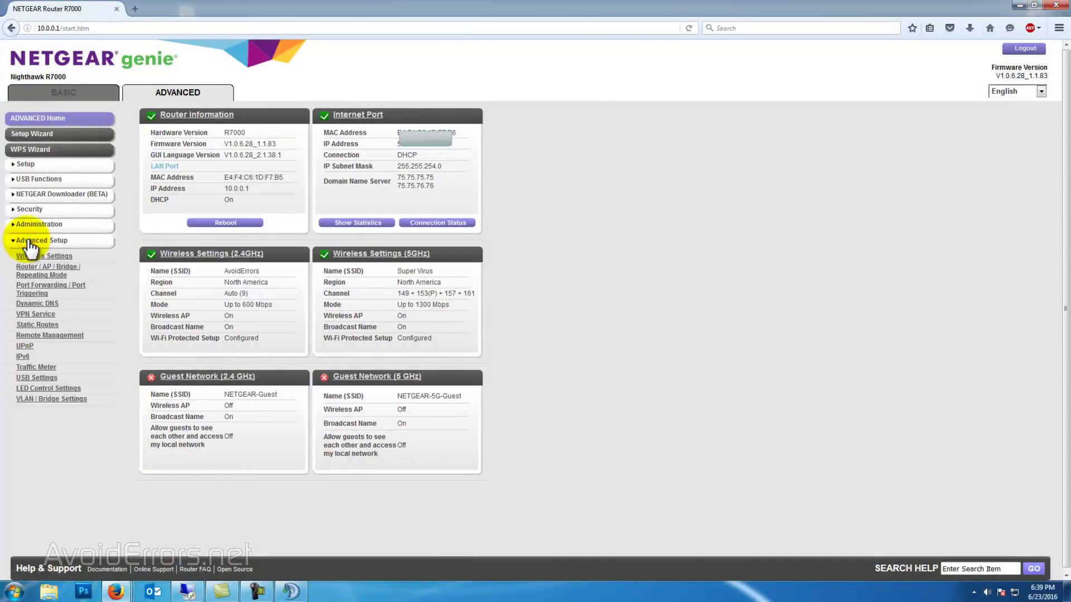
click(32, 291)
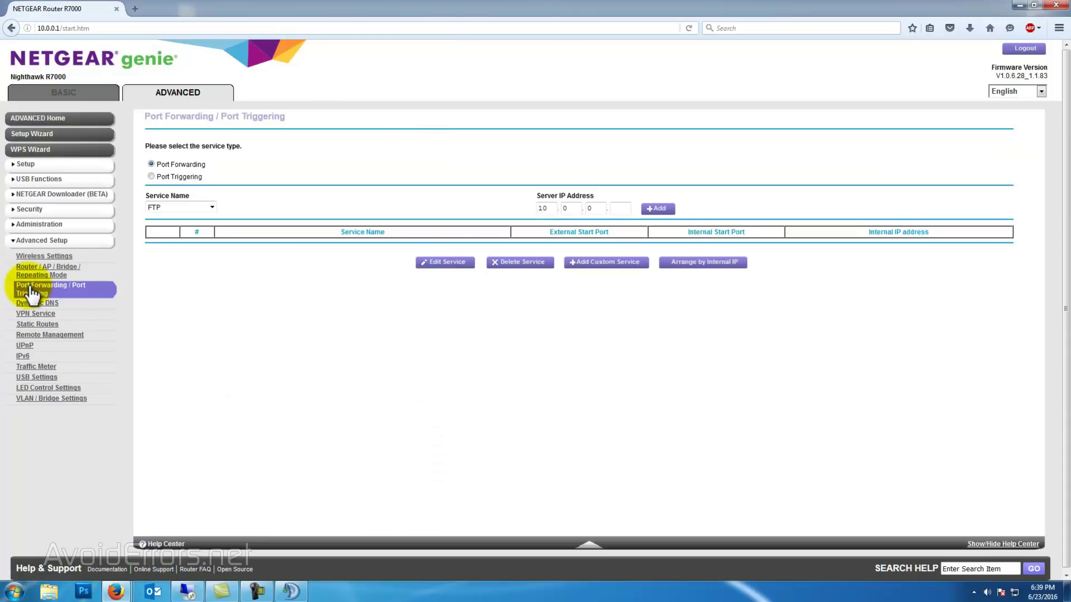
click(607, 266)
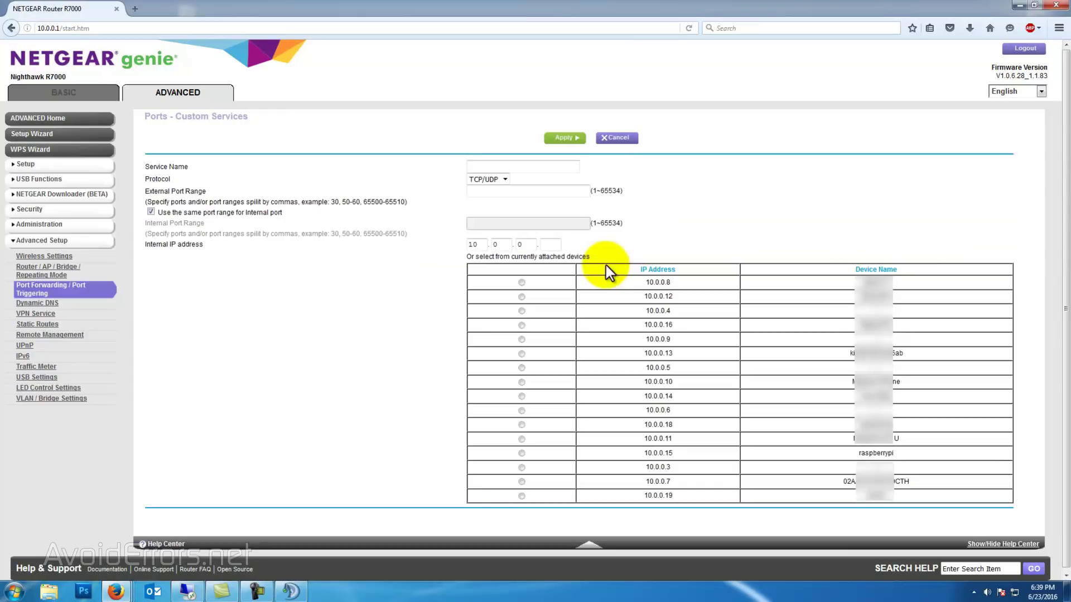
click(545, 166)
click(544, 179)
click(543, 193)
click(541, 206)
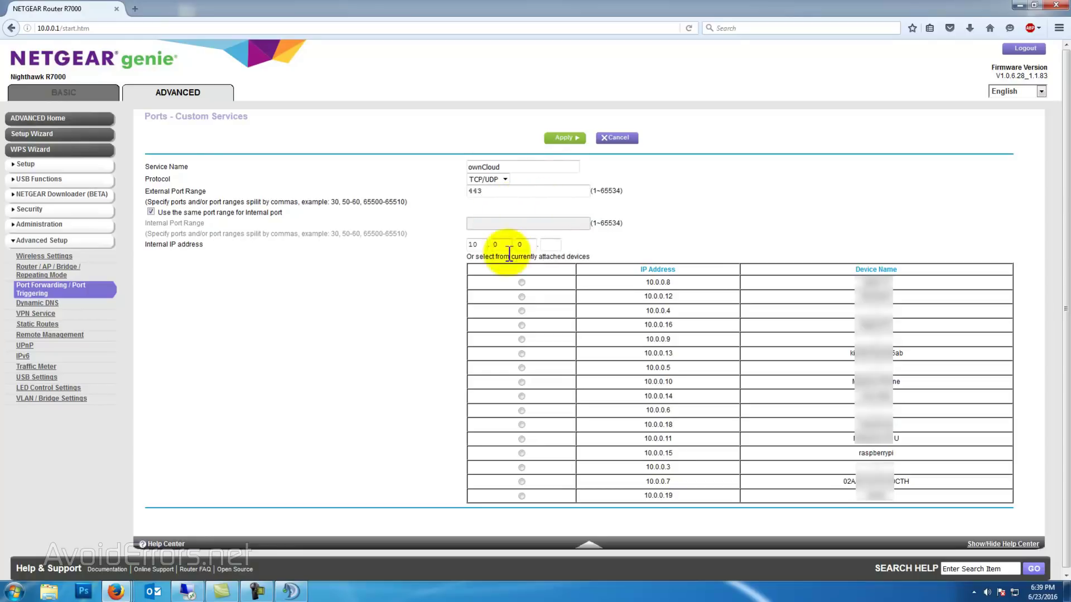
click(552, 249)
Step: Target the raspberrypi device at 10.0.0.15 and apply the forwarding rule
text(15)
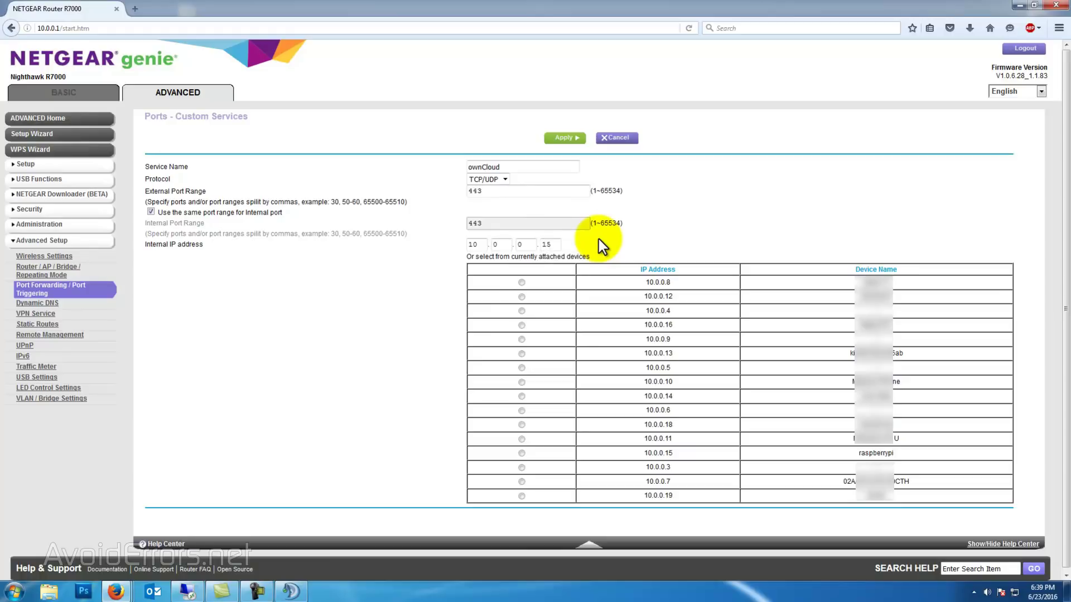
key(BackSpace)
key(BackSpace)
key(BackSpace)
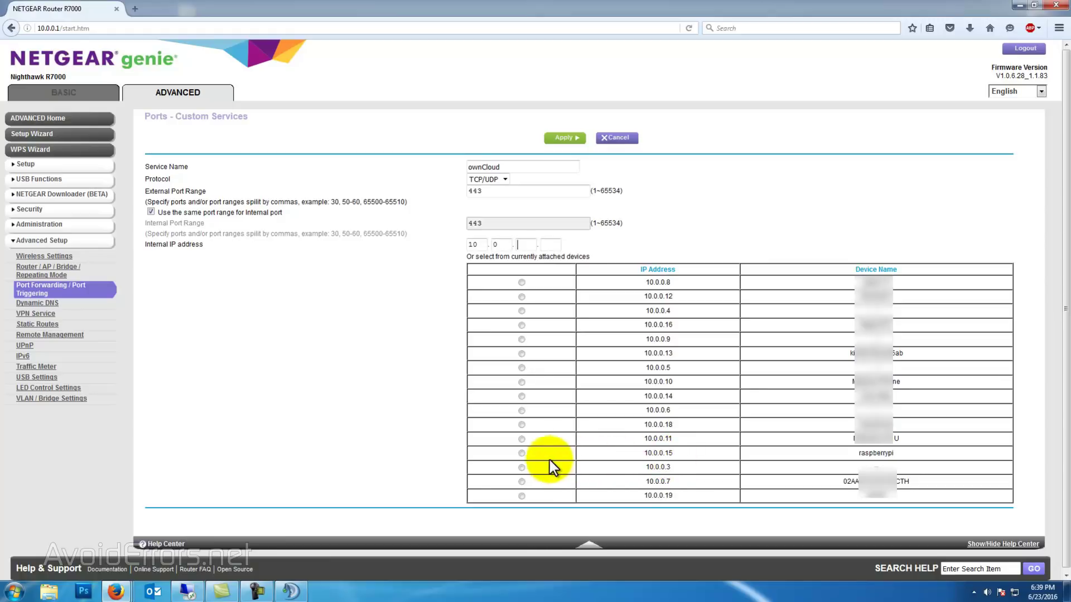
click(521, 453)
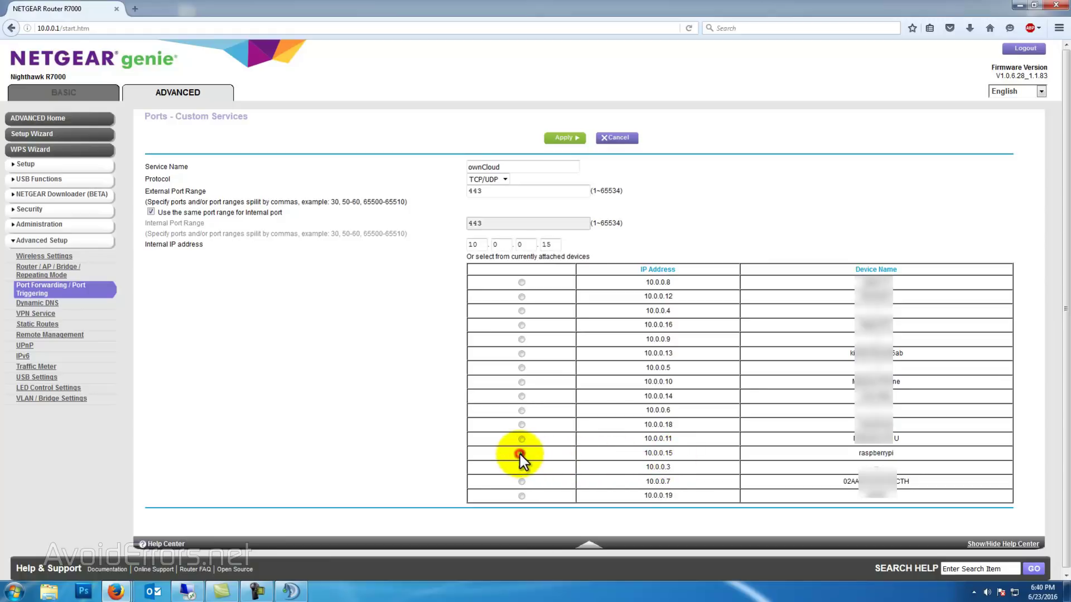
click(565, 138)
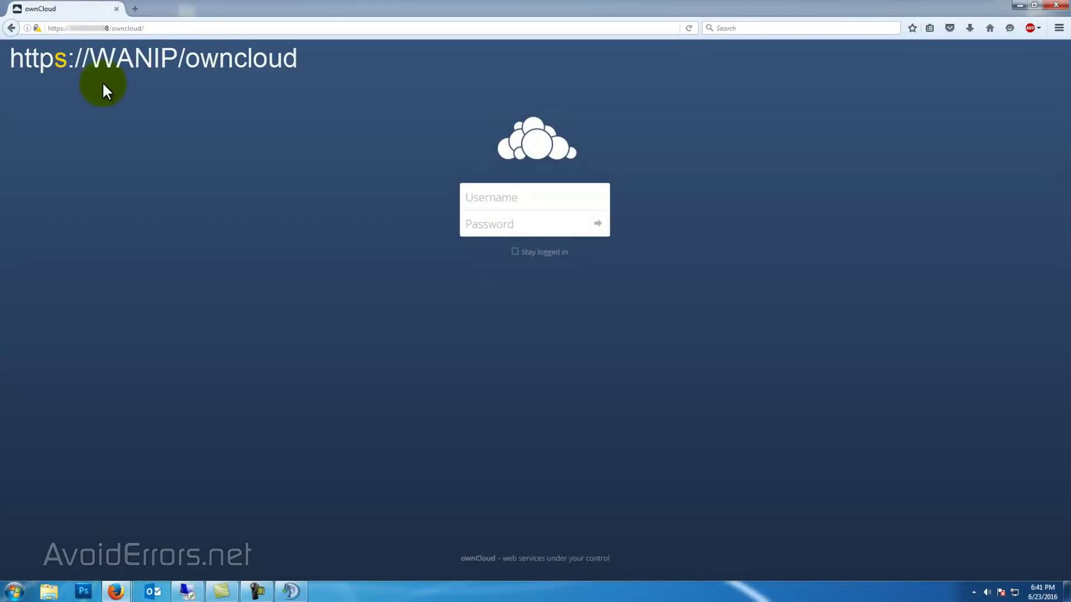
Step: Sign in on the external HTTPS login page with the account's username and password
click(474, 197)
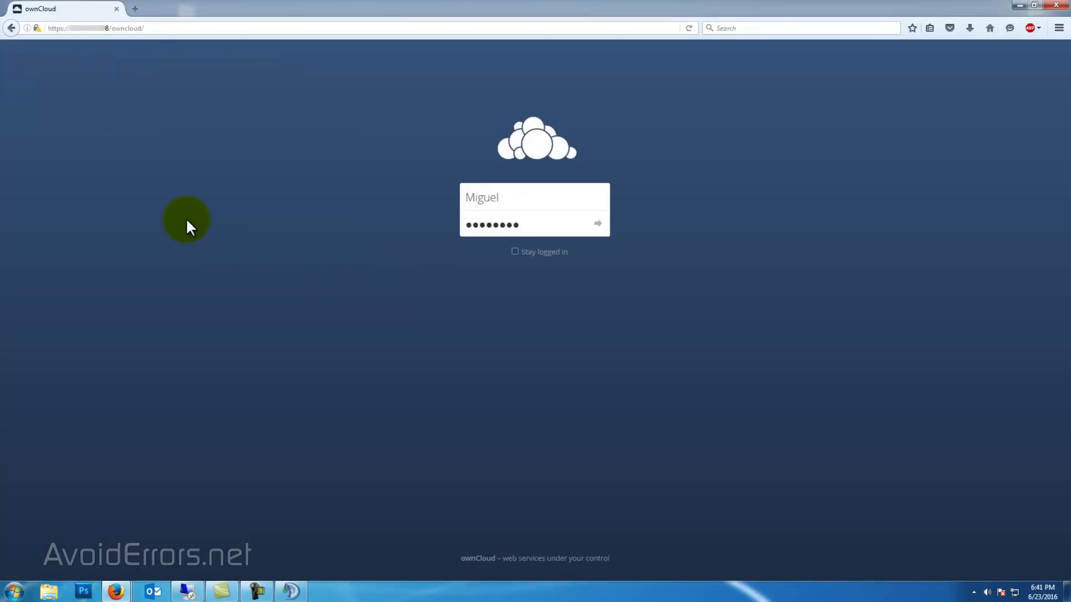
key(Return)
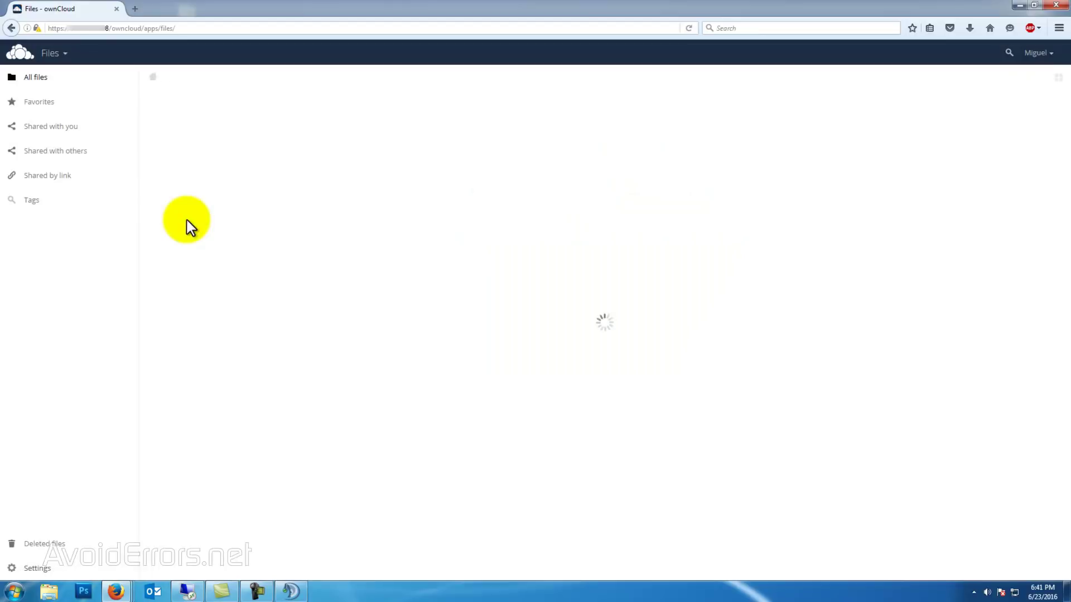